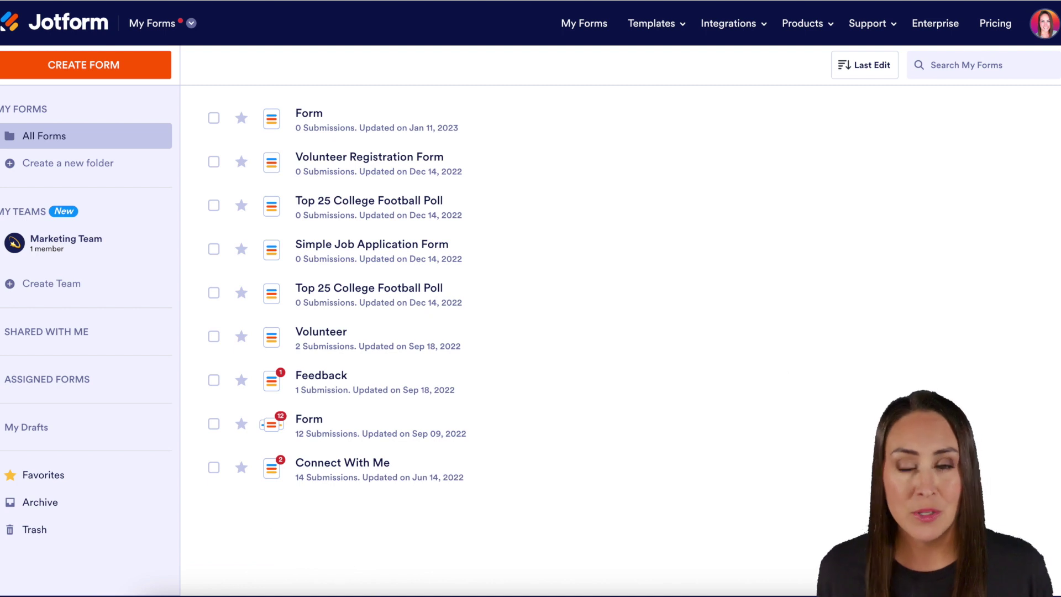
# Switch to My Sign Documents and start a new sign document from a template
pyautogui.click(189, 24)
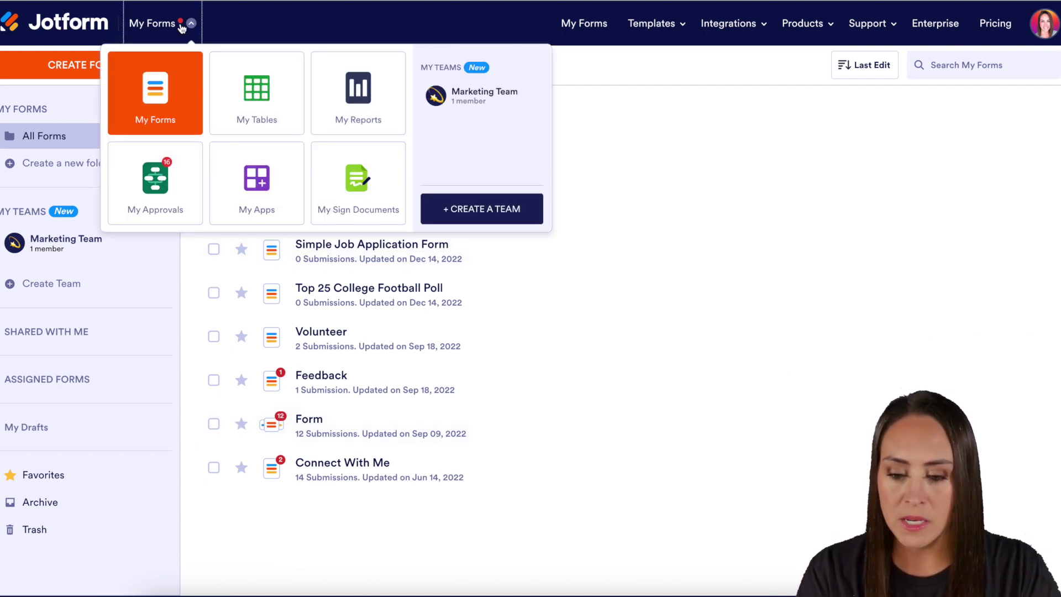
pyautogui.click(355, 192)
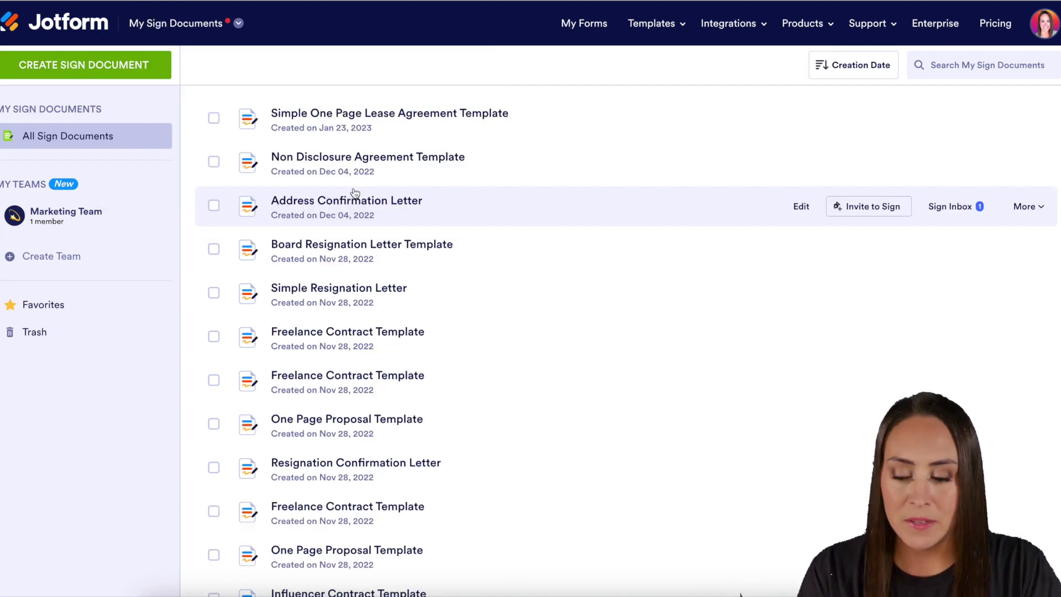
pyautogui.click(118, 66)
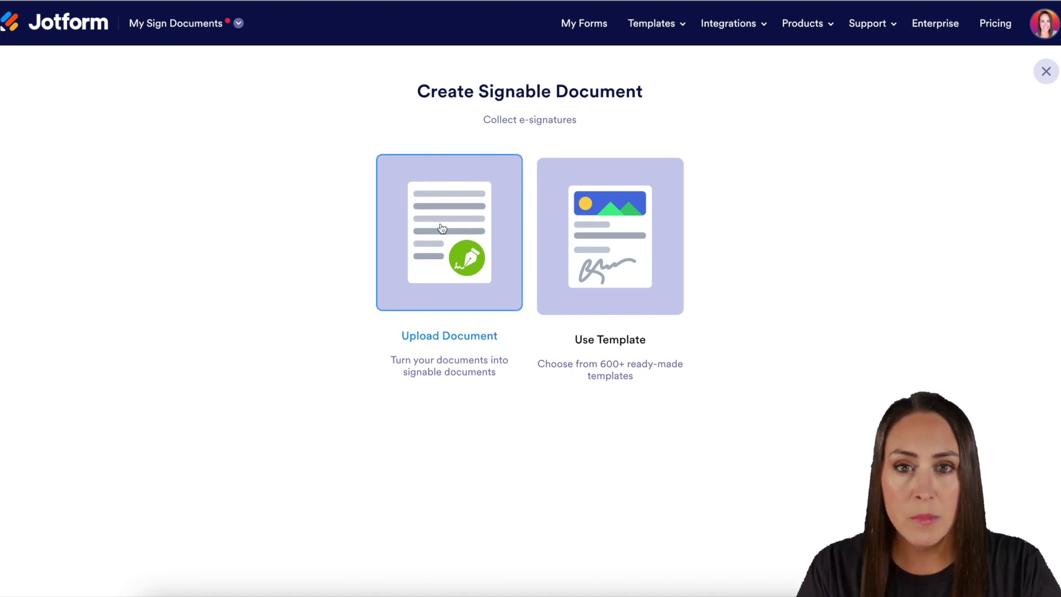
pyautogui.click(587, 237)
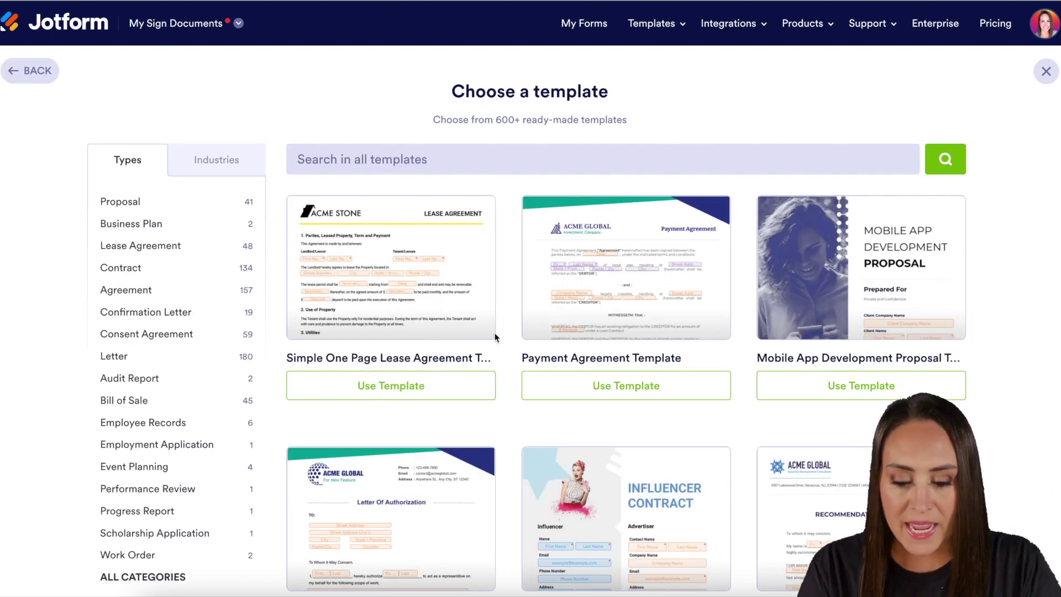
# Use the Simple One Page Lease Agreement template and assign the tenant name fields to Tenant/Lessee
pyautogui.click(390, 385)
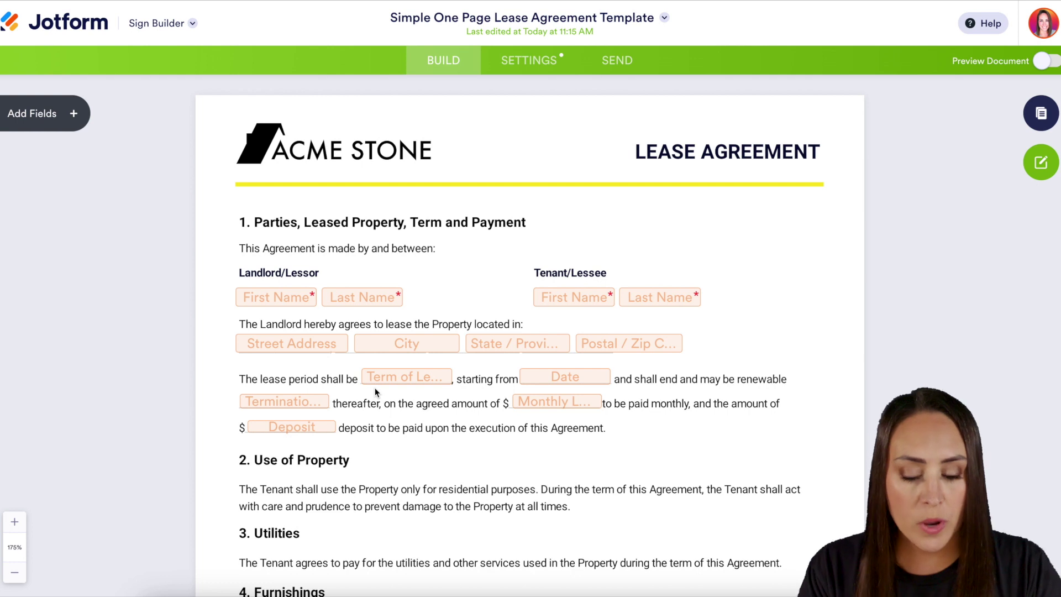
pyautogui.scroll(-8, 374, 391)
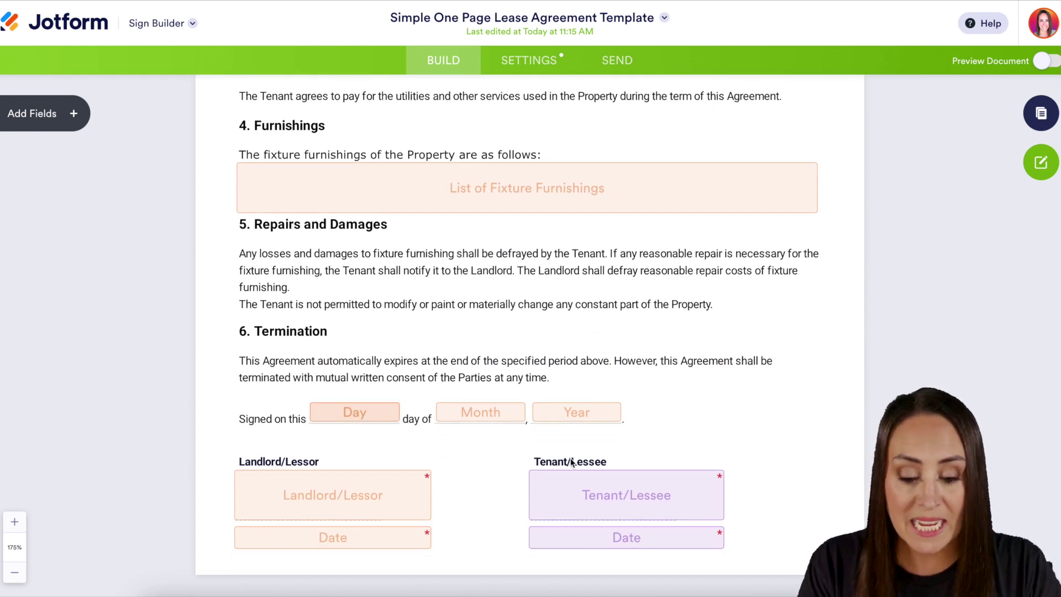
pyautogui.scroll(8, 572, 462)
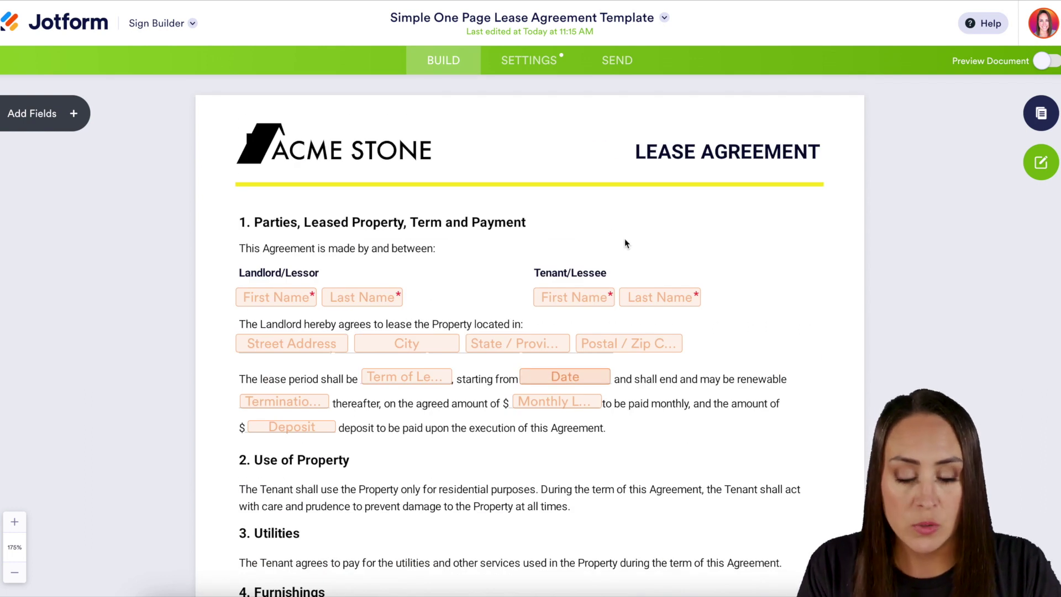
pyautogui.click(683, 299)
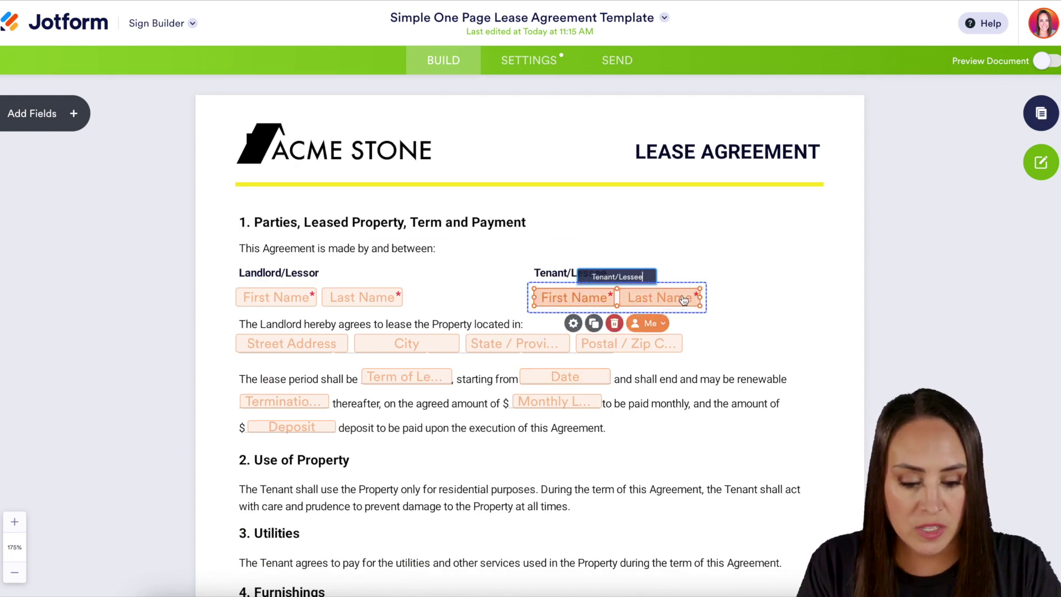
pyautogui.click(650, 325)
pyautogui.click(656, 417)
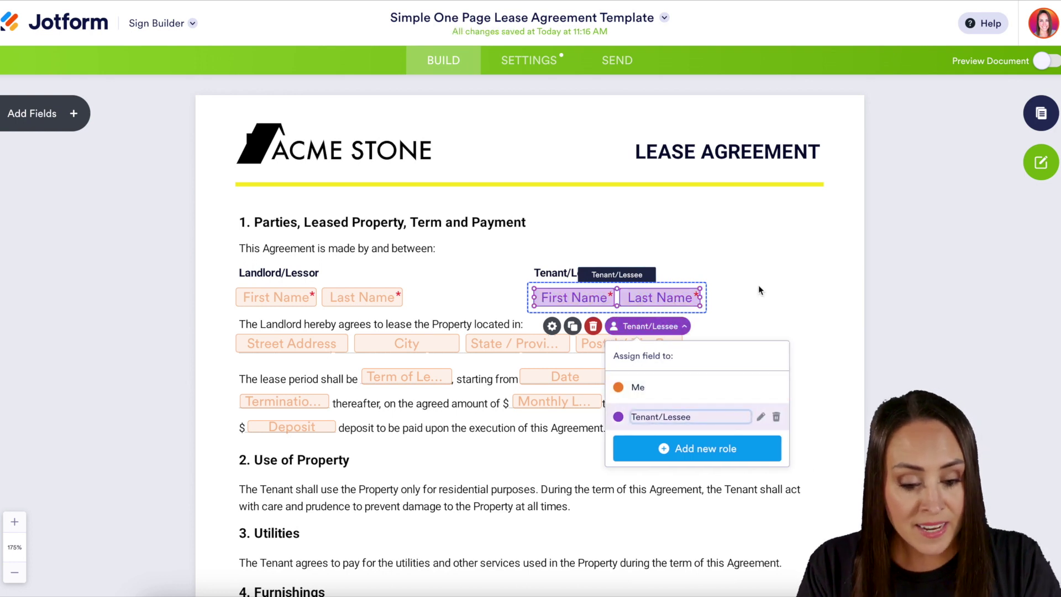
pyautogui.click(758, 288)
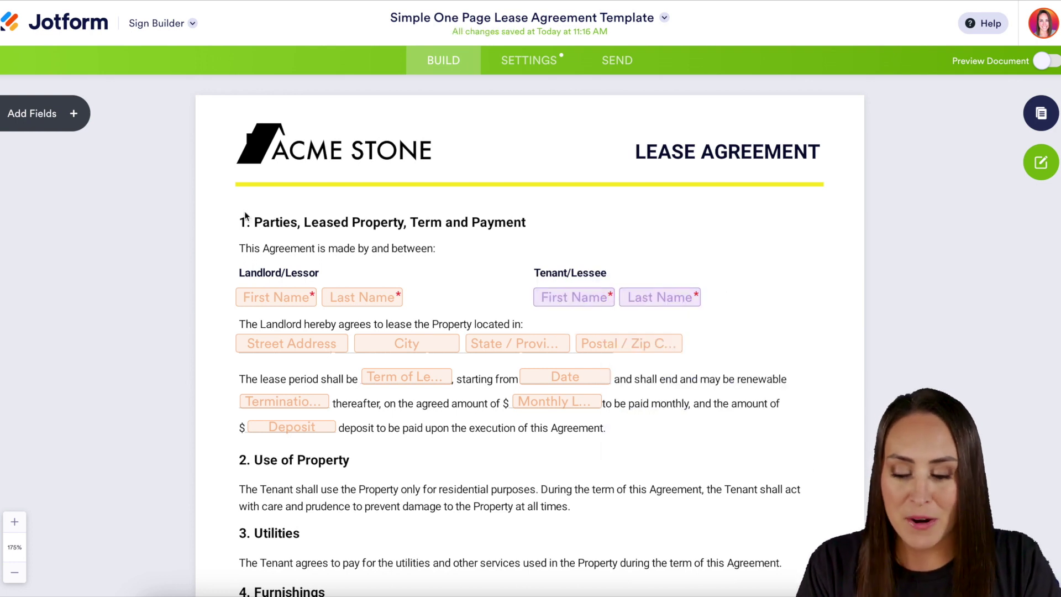
# Add an Email field beside the tenant's name, then go to the document's Settings
pyautogui.click(78, 110)
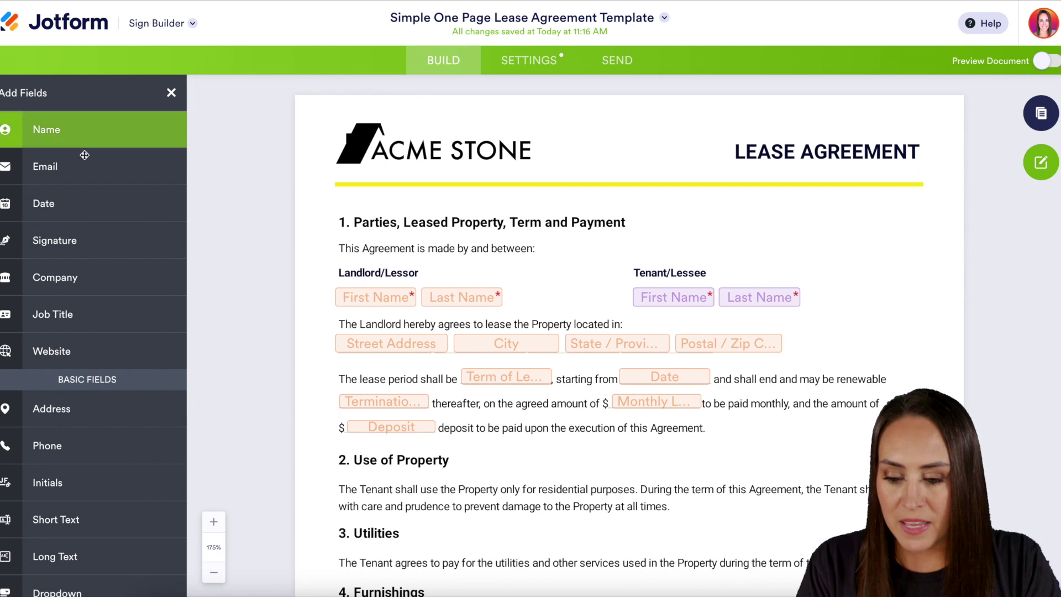
pyautogui.moveTo(61, 166); pyautogui.dragTo(776, 300)
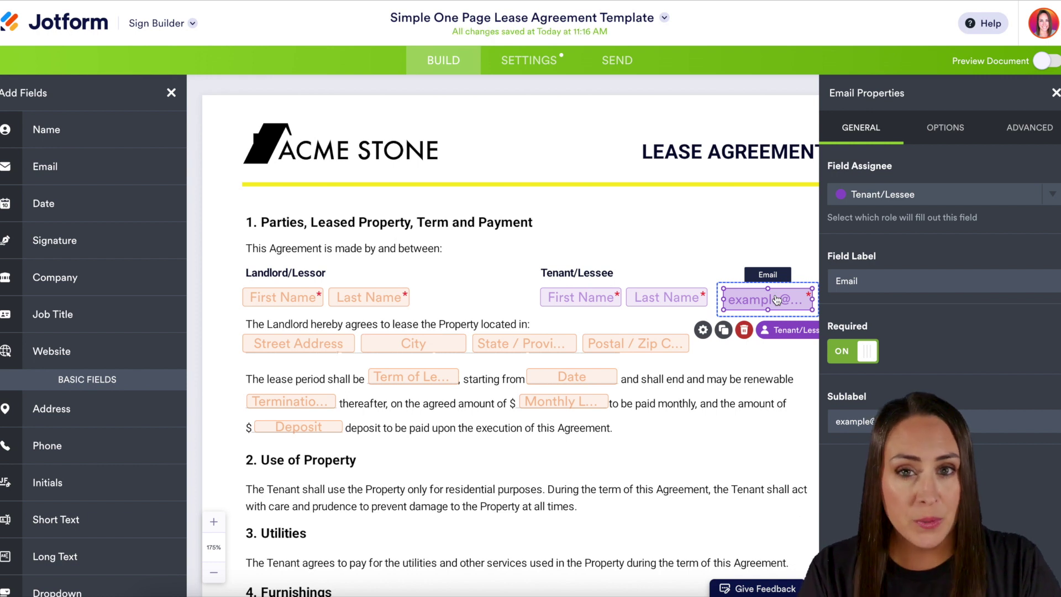
pyautogui.click(552, 65)
pyautogui.click(161, 225)
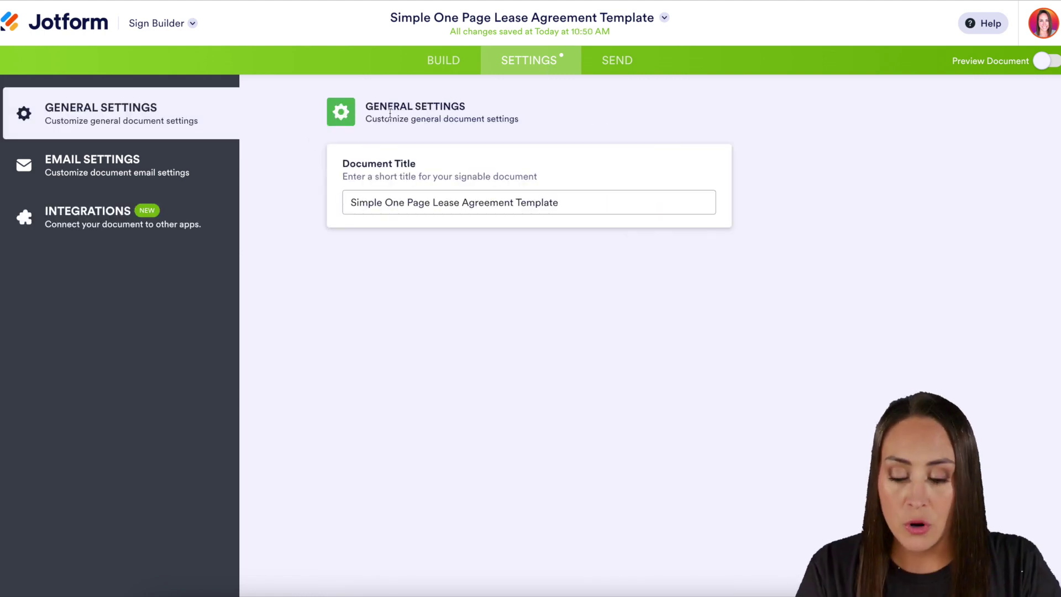
# Authenticate the ActiveCampaign integration with the account's API URL and API key
pyautogui.click(126, 216)
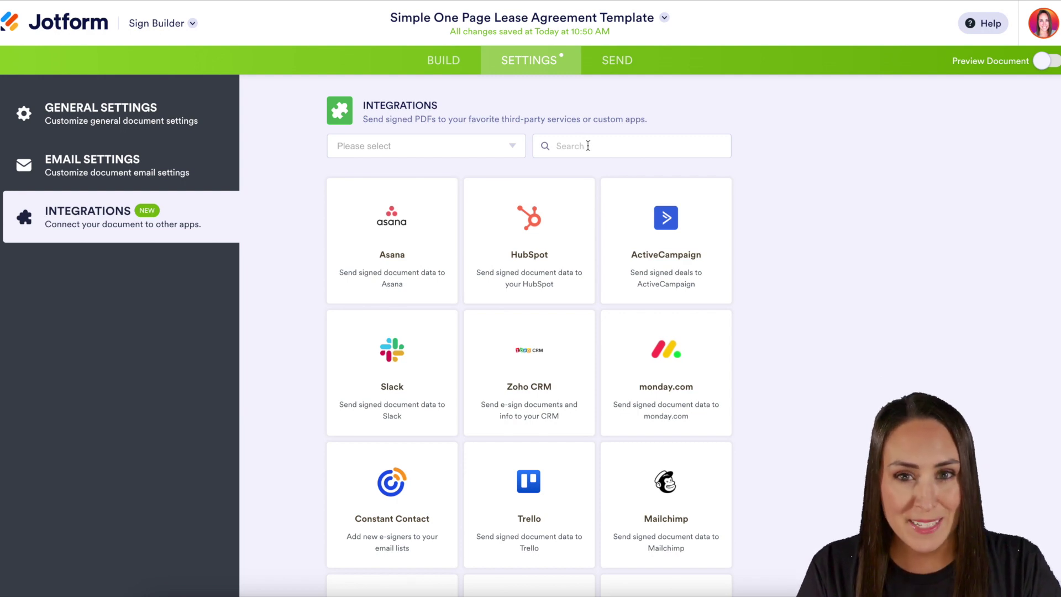
pyautogui.click(680, 247)
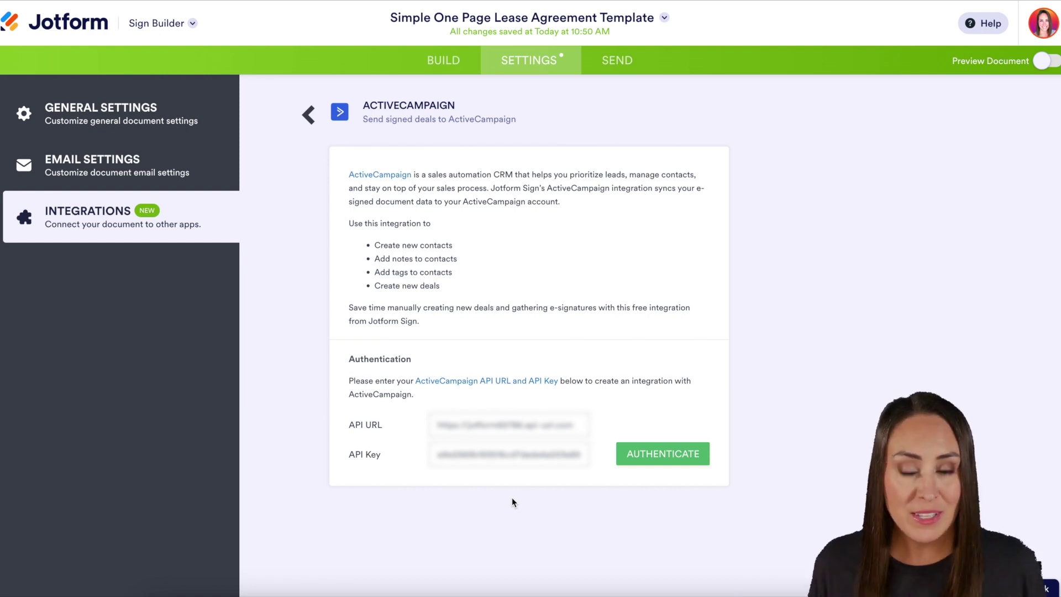
pyautogui.click(675, 456)
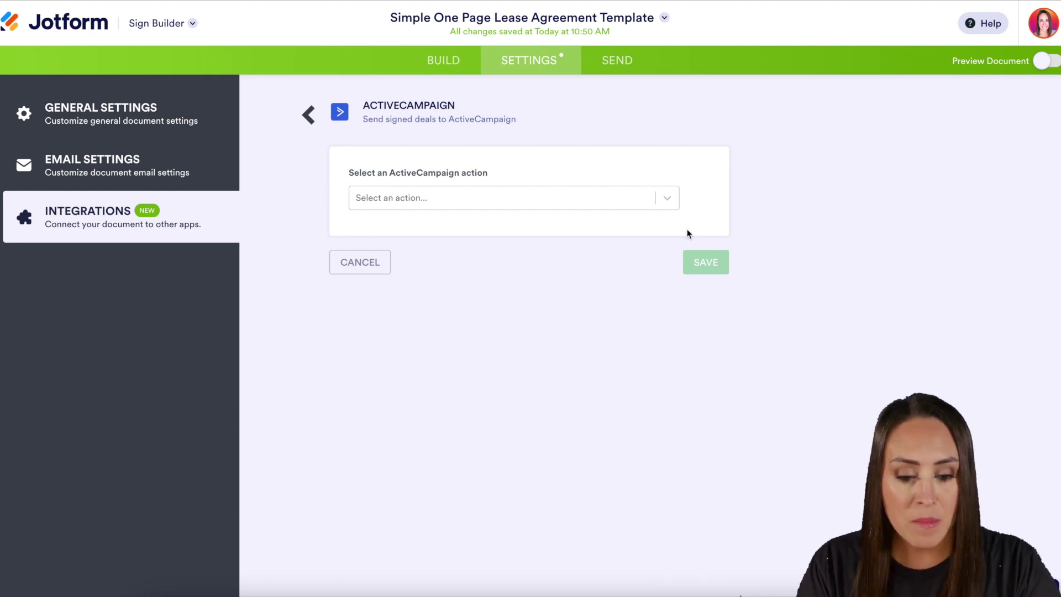
# Choose the Create/update a contact action with Master Contact List and the New Customer tag
pyautogui.click(667, 200)
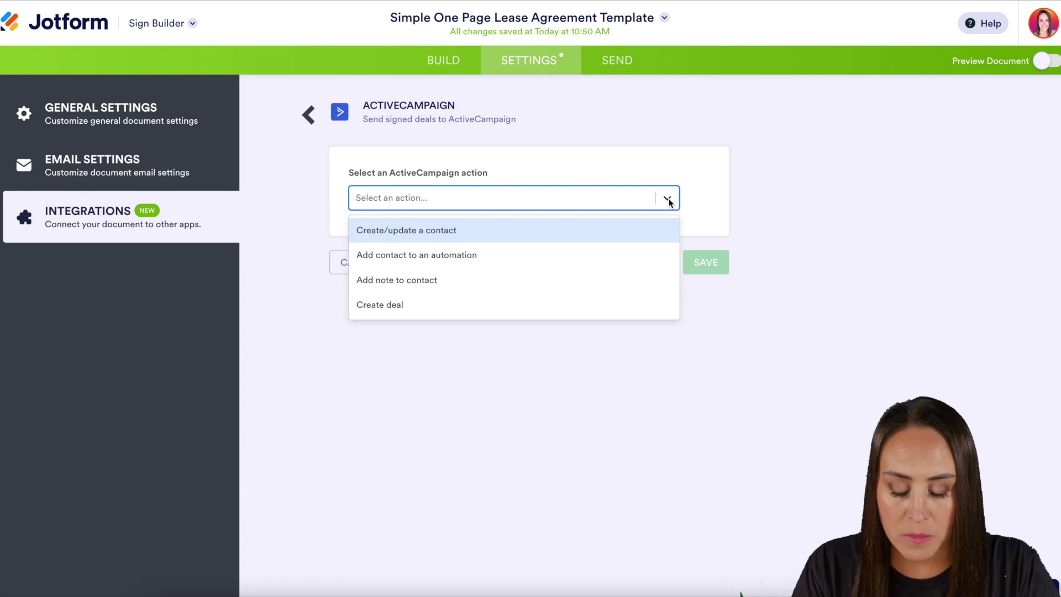
pyautogui.click(623, 229)
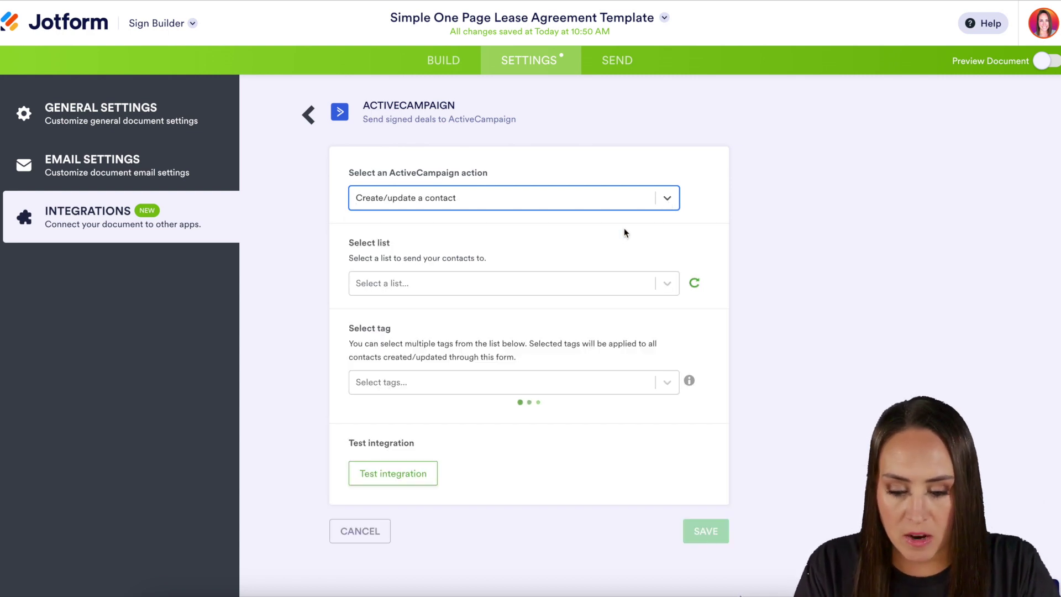
pyautogui.click(666, 284)
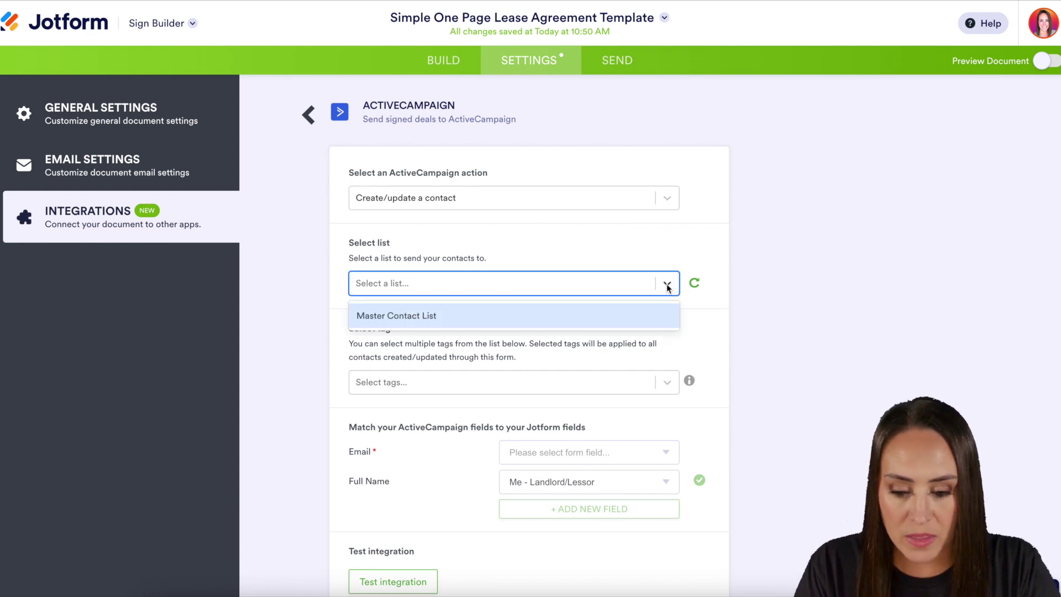
pyautogui.click(583, 316)
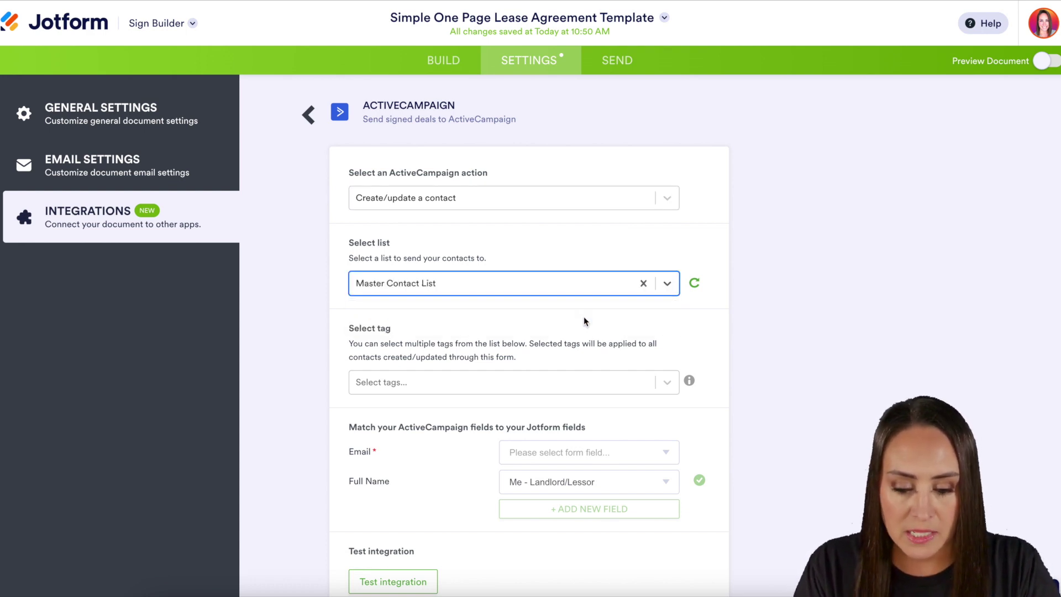
pyautogui.click(668, 383)
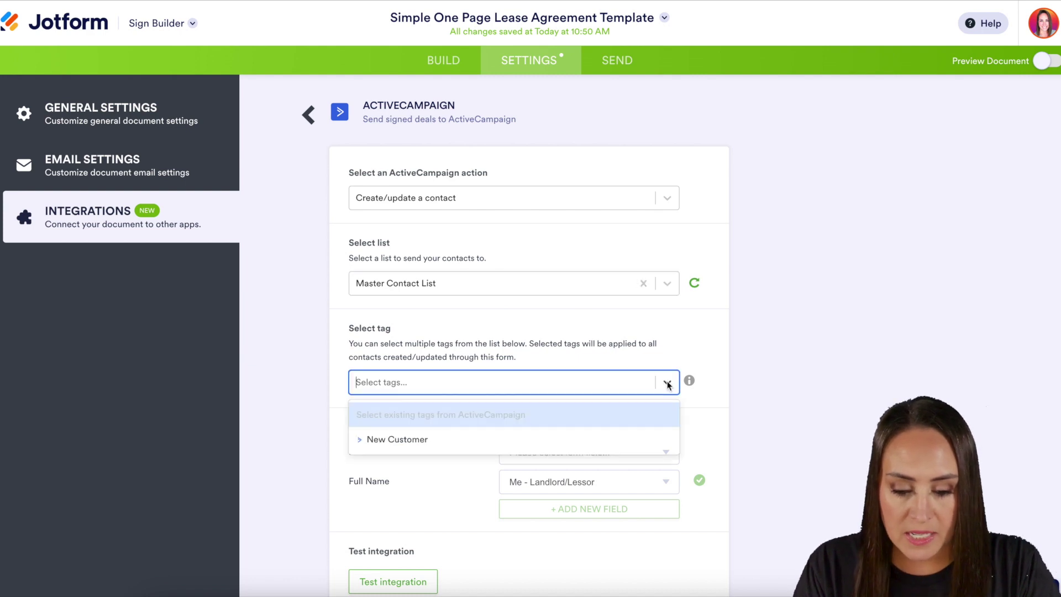
pyautogui.click(512, 441)
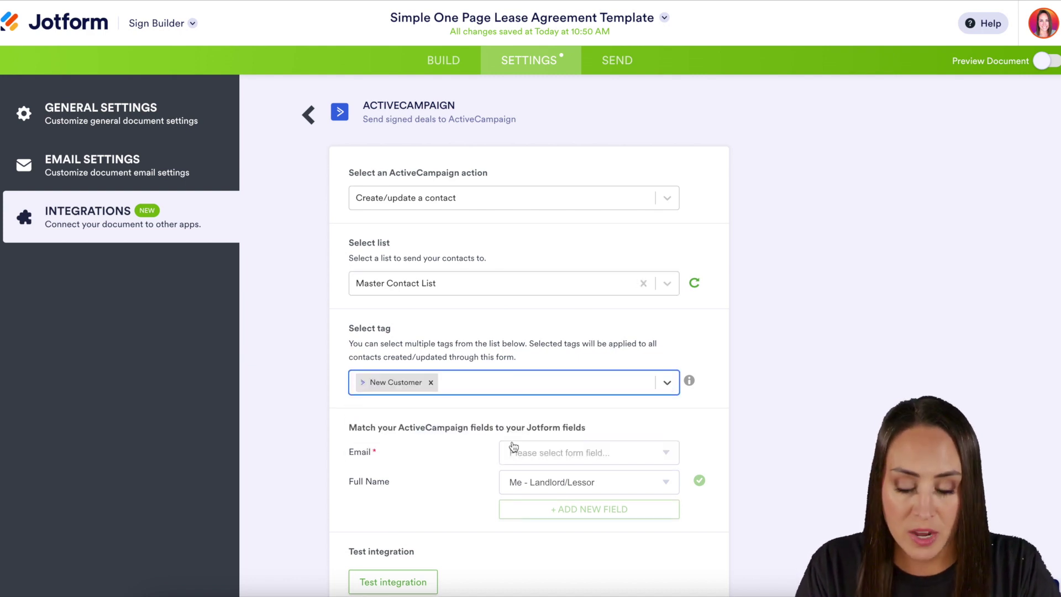
# Map contact Email and Full Name to the Tenant/Lessee fields and save the action
pyautogui.click(595, 453)
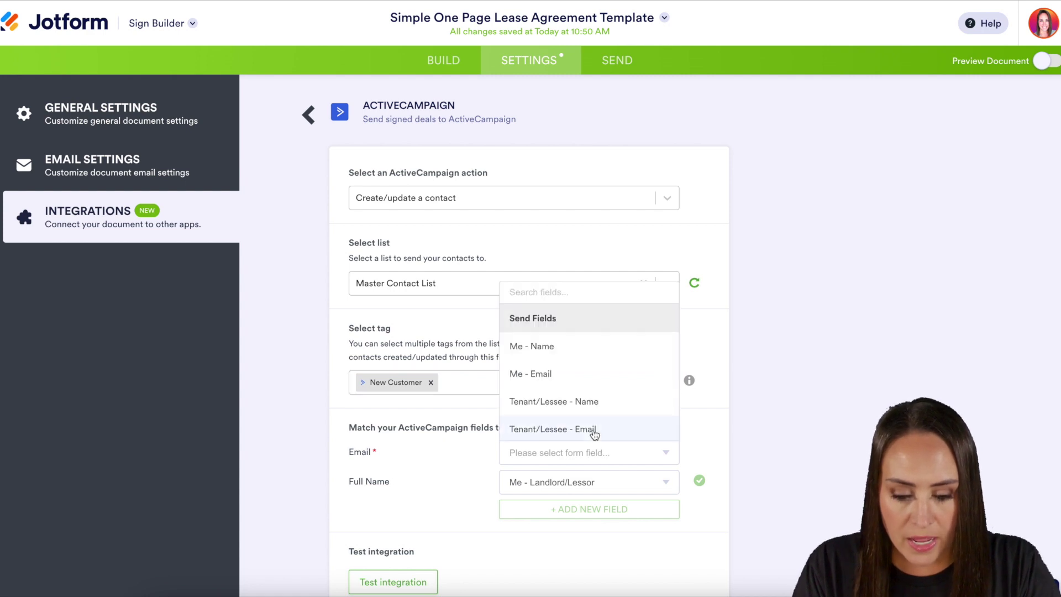
pyautogui.click(594, 432)
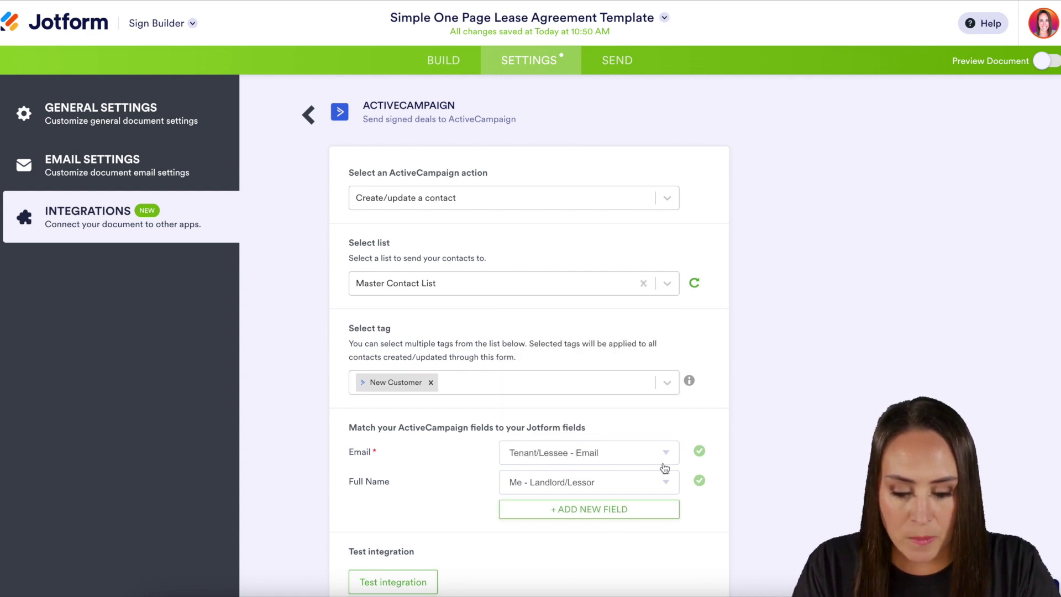
pyautogui.click(670, 485)
pyautogui.click(631, 465)
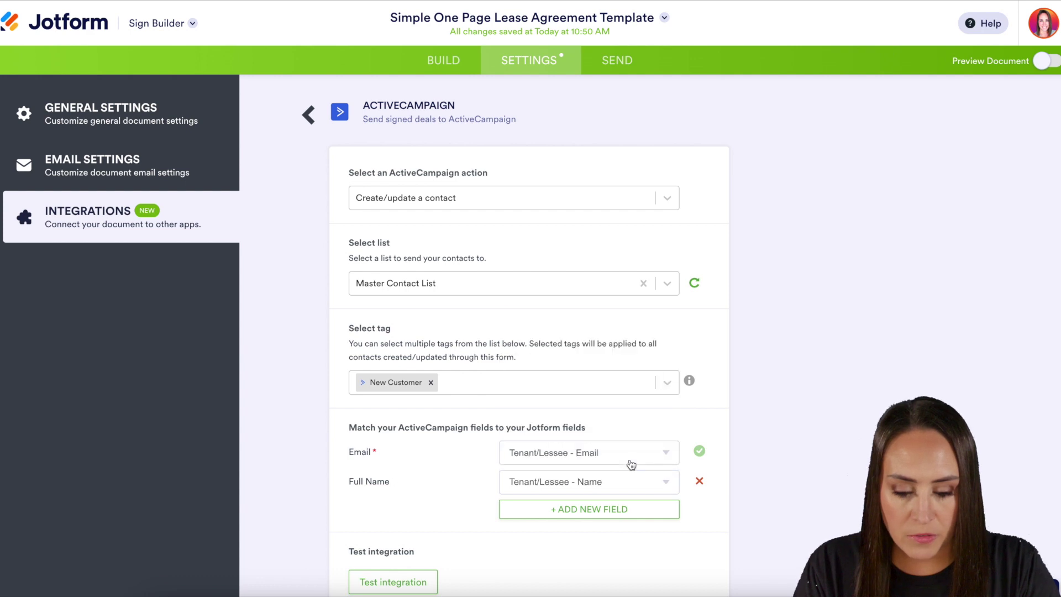
pyautogui.scroll(-2, 746, 494)
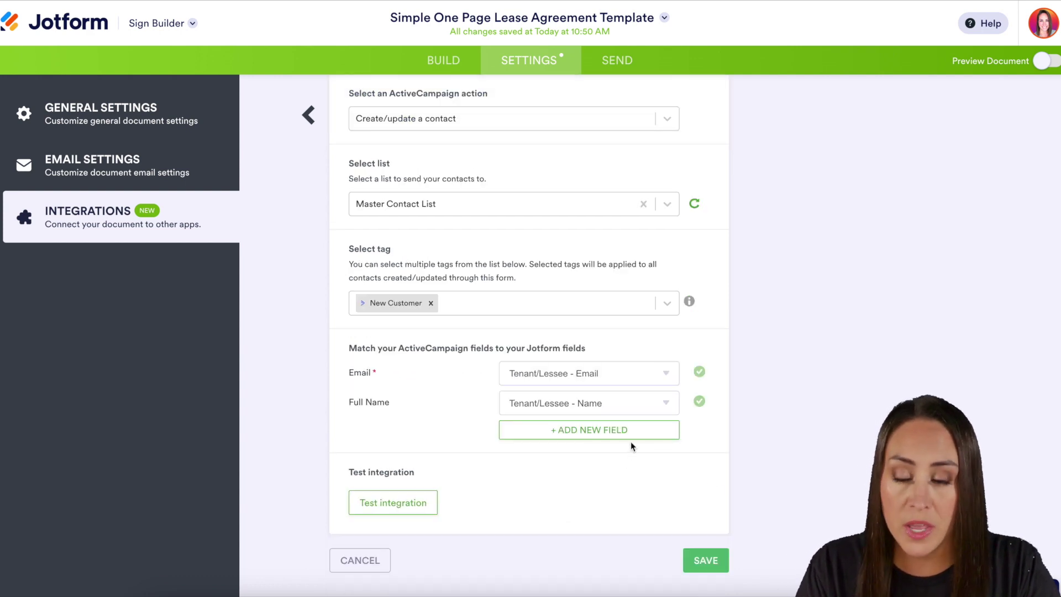
pyautogui.click(706, 560)
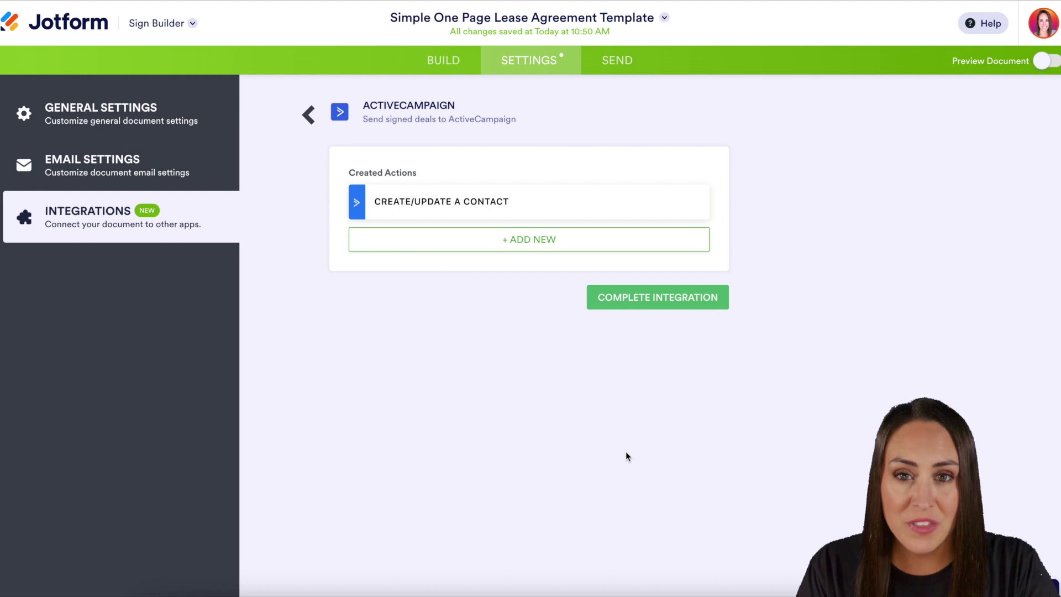
# Save an Add contact to an automation action using New Customer and Tenant/Lessee - Email
pyautogui.click(587, 246)
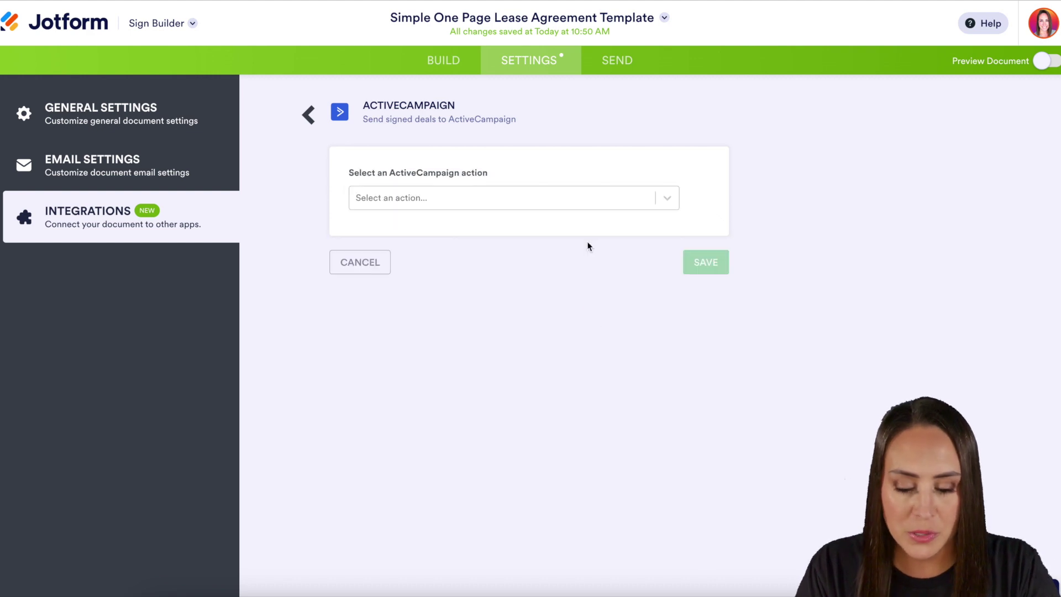
pyautogui.click(660, 203)
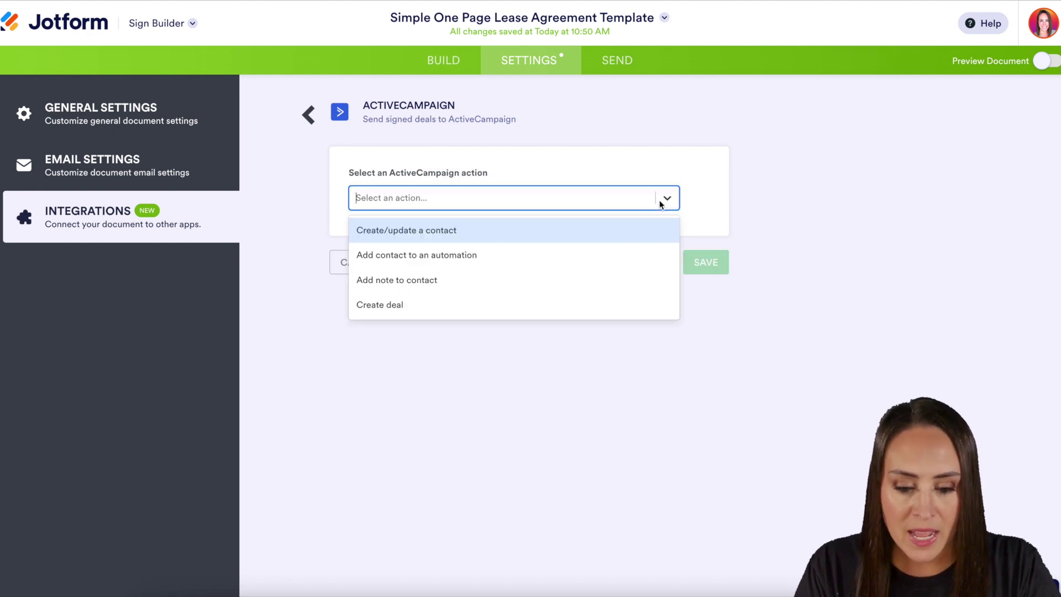
pyautogui.click(589, 255)
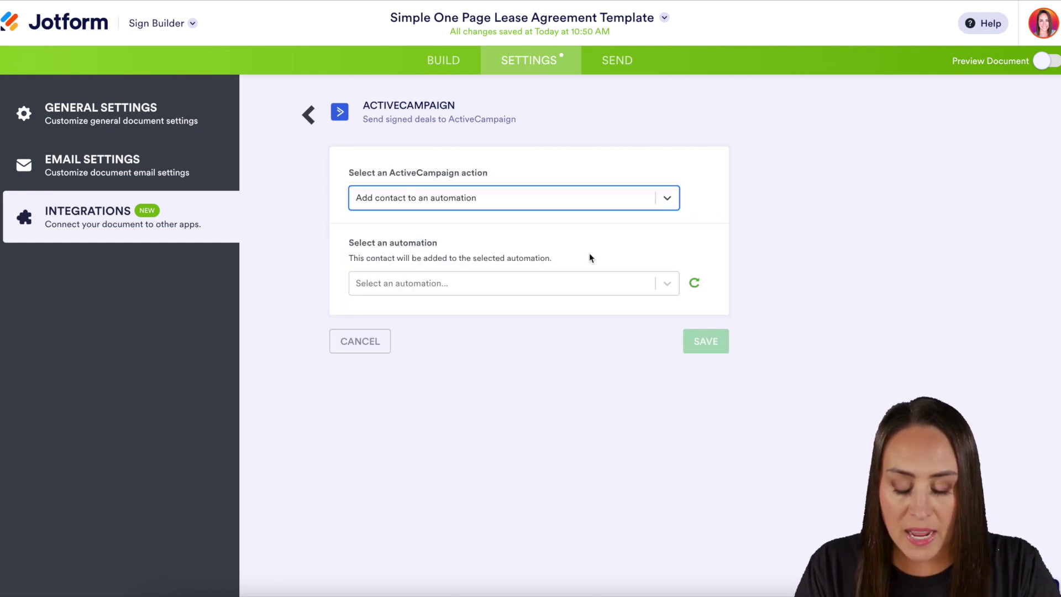
pyautogui.click(666, 284)
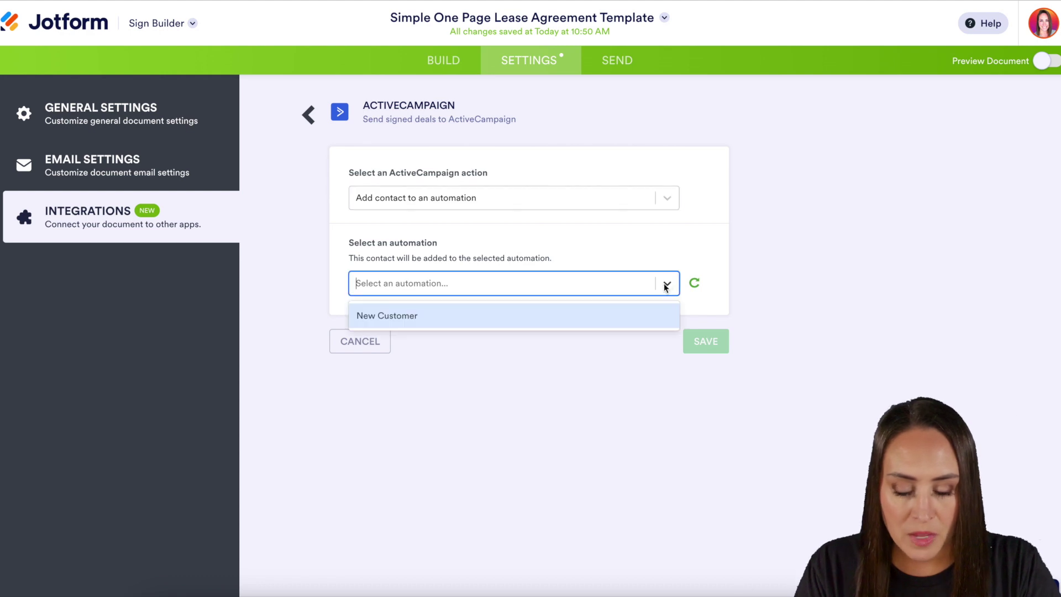
pyautogui.click(610, 319)
pyautogui.click(667, 353)
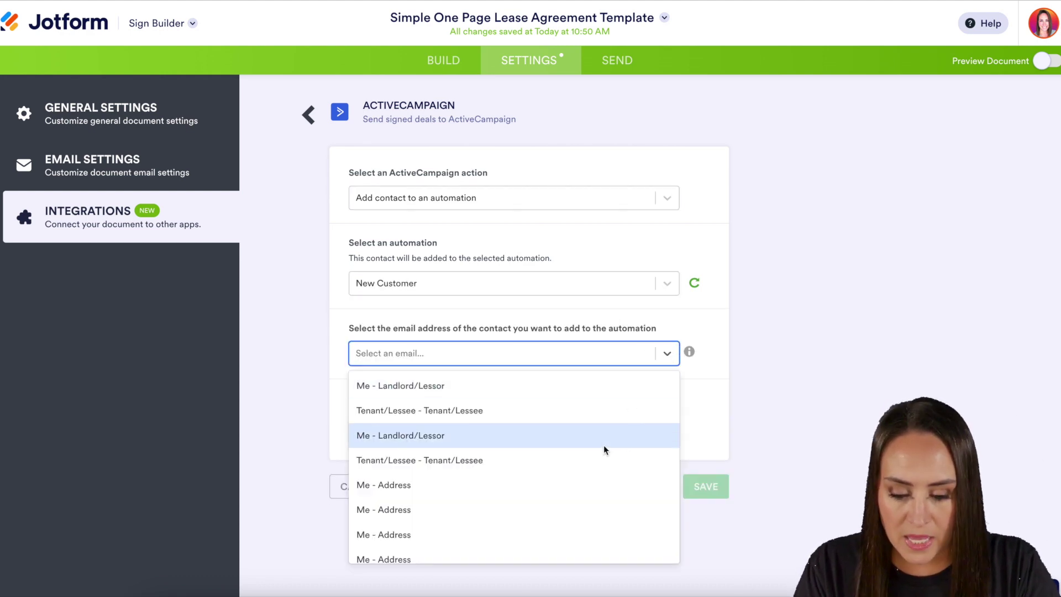
pyautogui.click(600, 416)
pyautogui.click(705, 490)
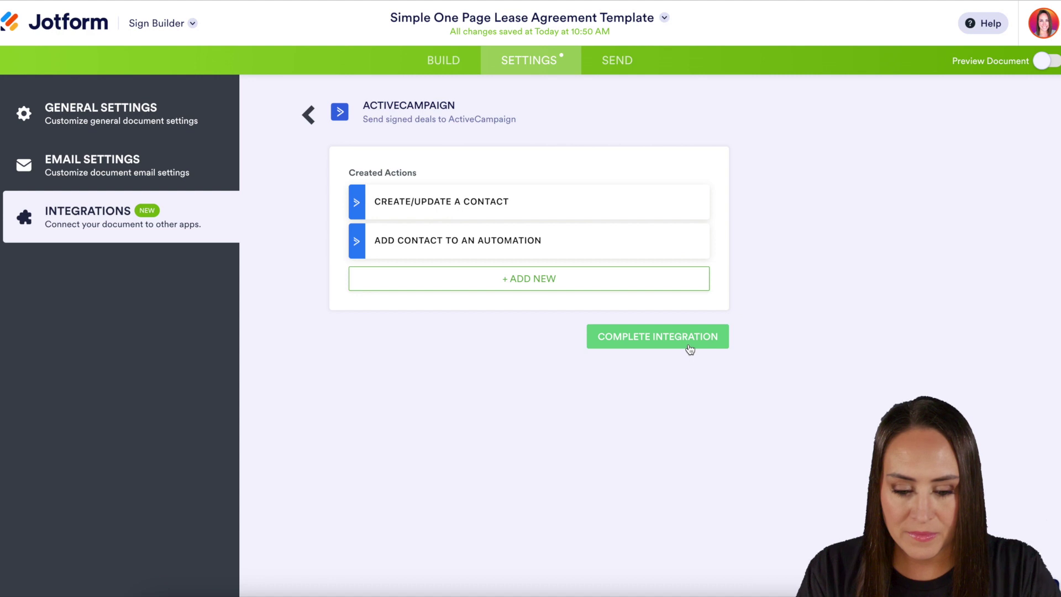
# Complete and finish the ActiveCampaign integration, then go to the Send tab
pyautogui.click(689, 343)
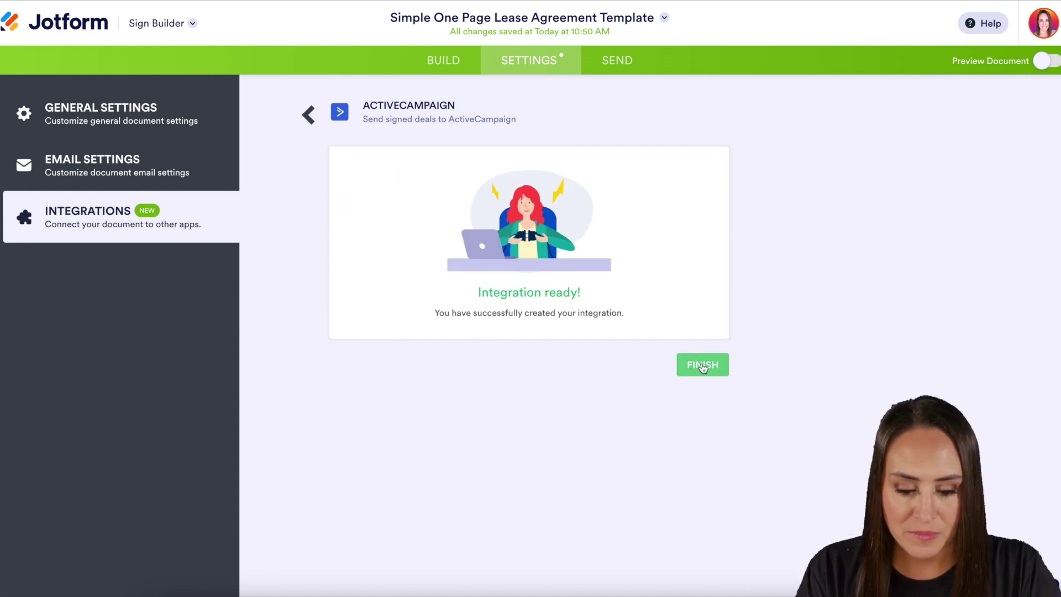
pyautogui.click(702, 366)
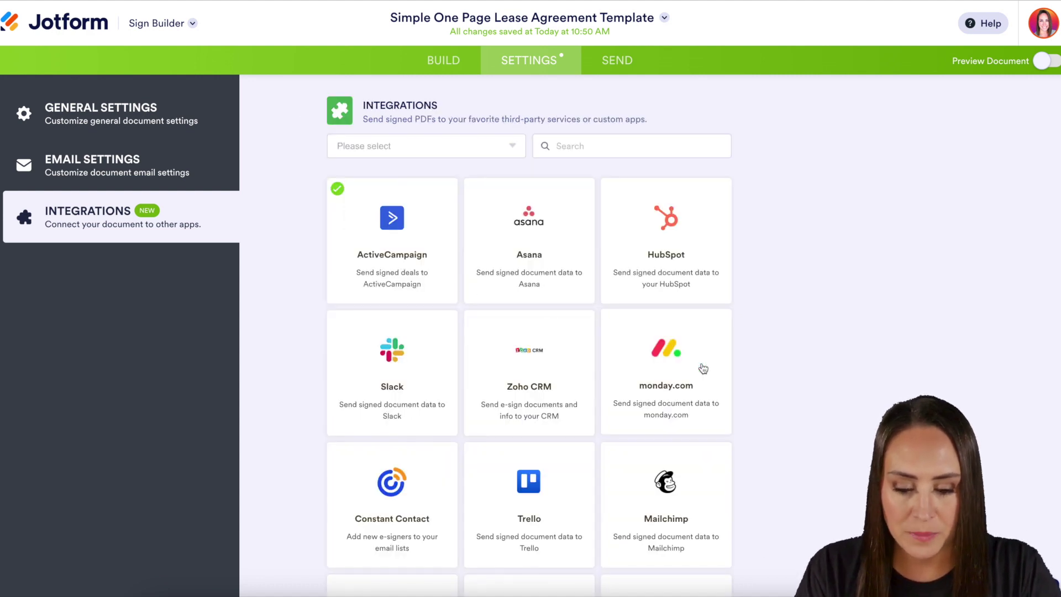
pyautogui.click(624, 61)
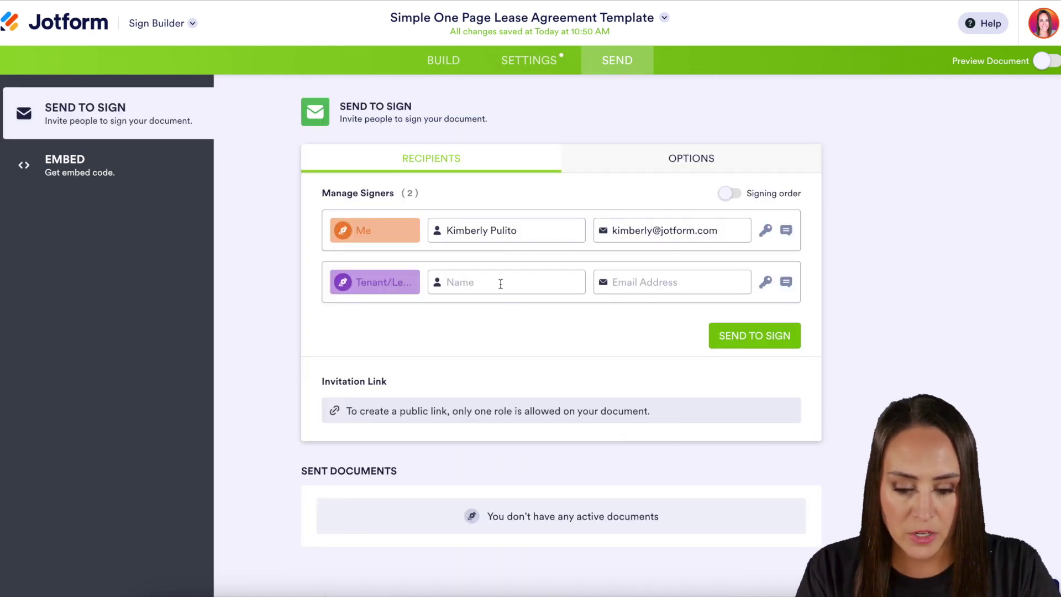
# Fill the tenant signer from saved contacts, turn on signing order, and send to sign
pyautogui.click(501, 284)
pyautogui.click(508, 348)
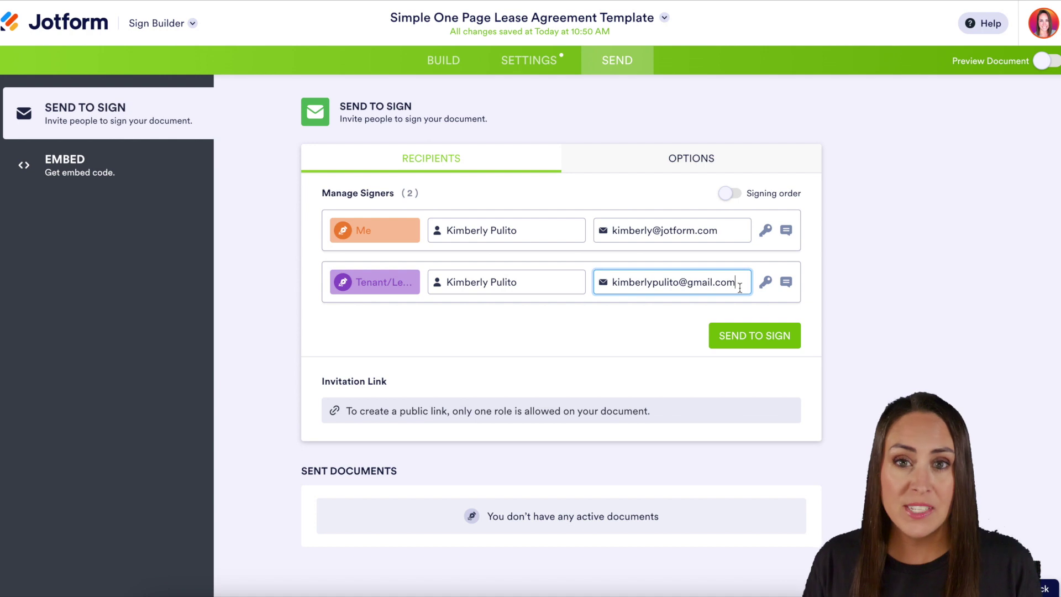
pyautogui.click(730, 194)
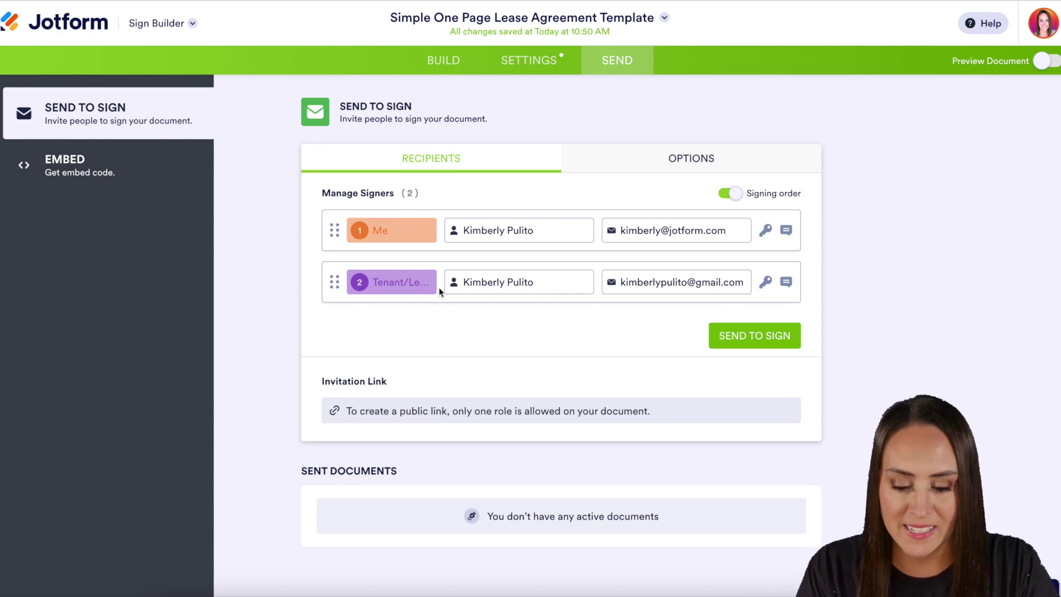
pyautogui.click(725, 336)
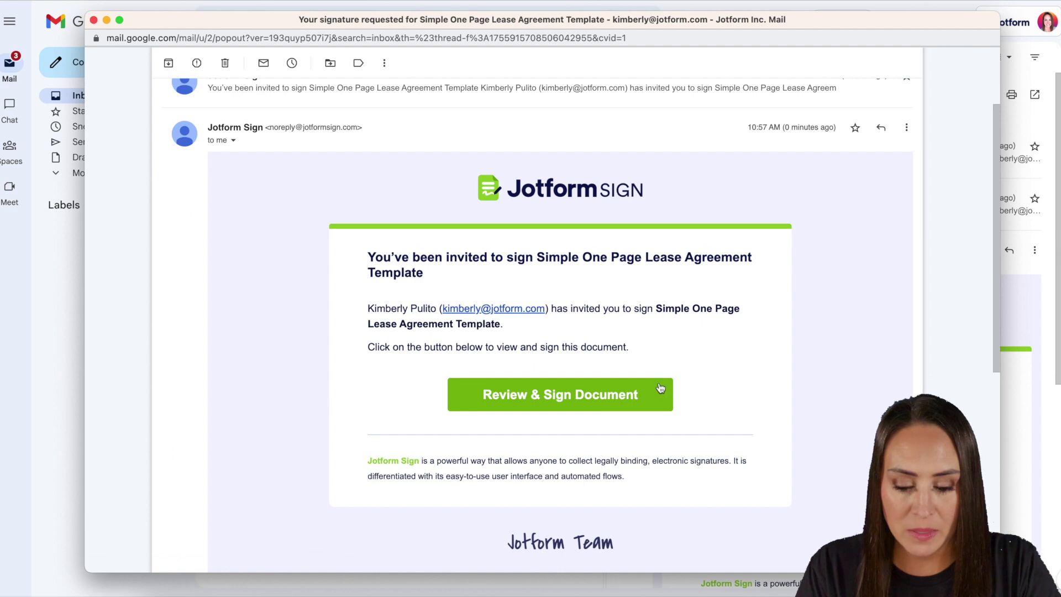
# Apply the typed Landlord/Lessor signature, date it 01-24-2023, and accept and send
pyautogui.click(563, 404)
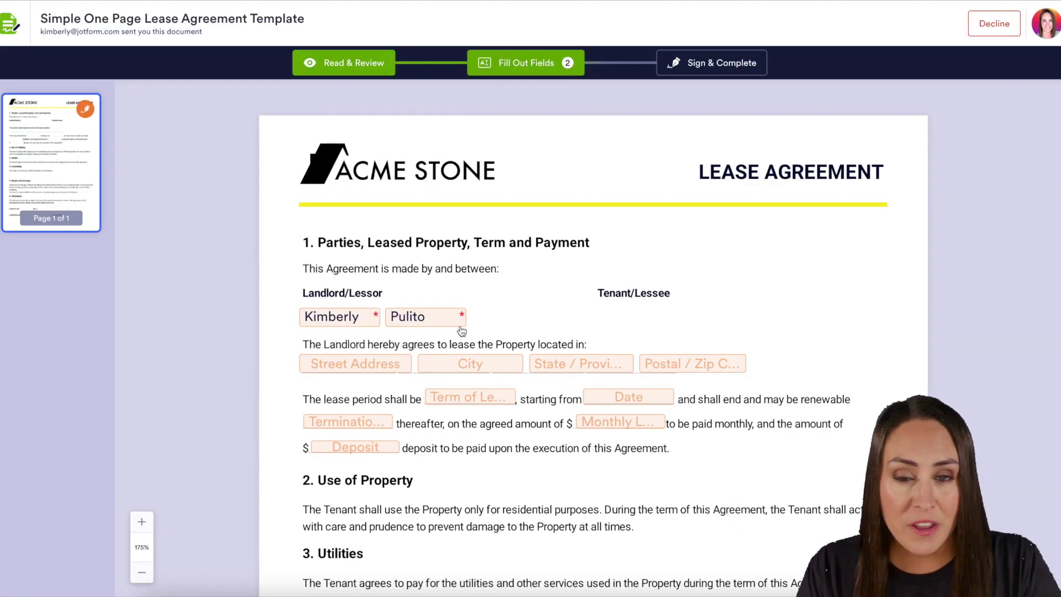
pyautogui.scroll(-9, 515, 440)
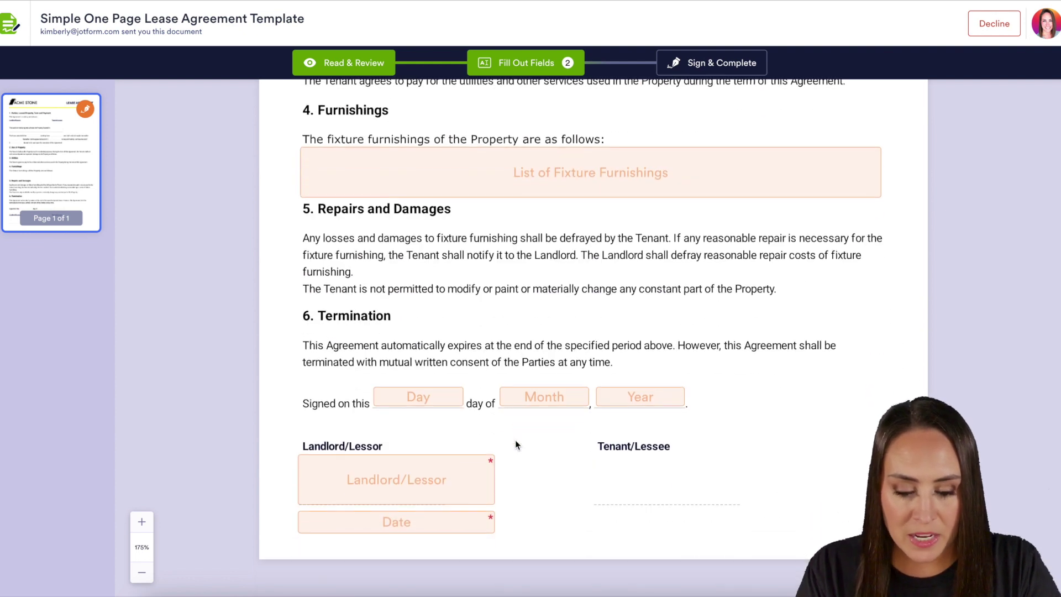
pyautogui.click(458, 490)
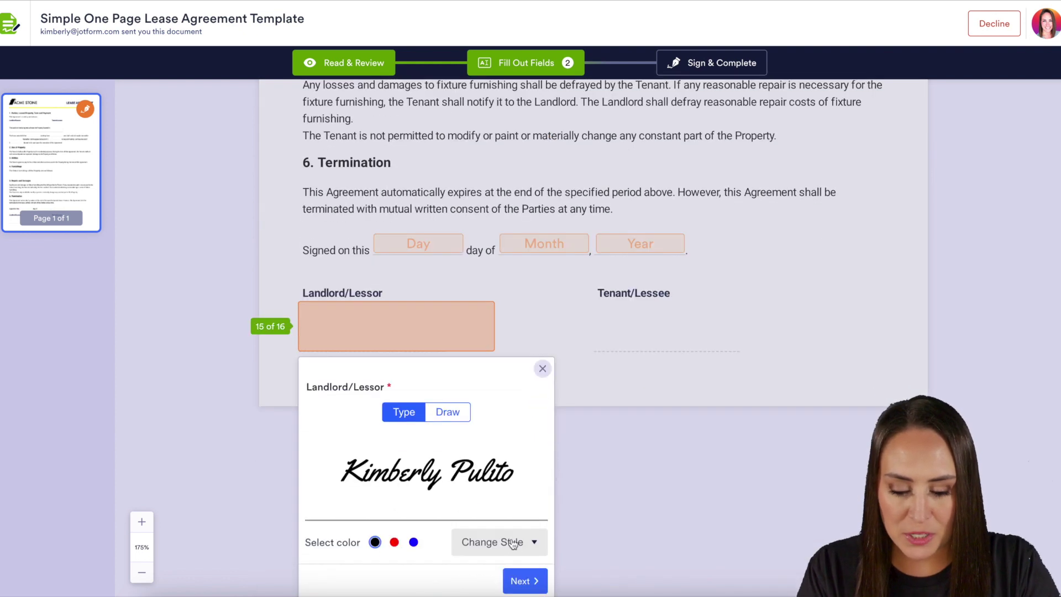
pyautogui.click(524, 580)
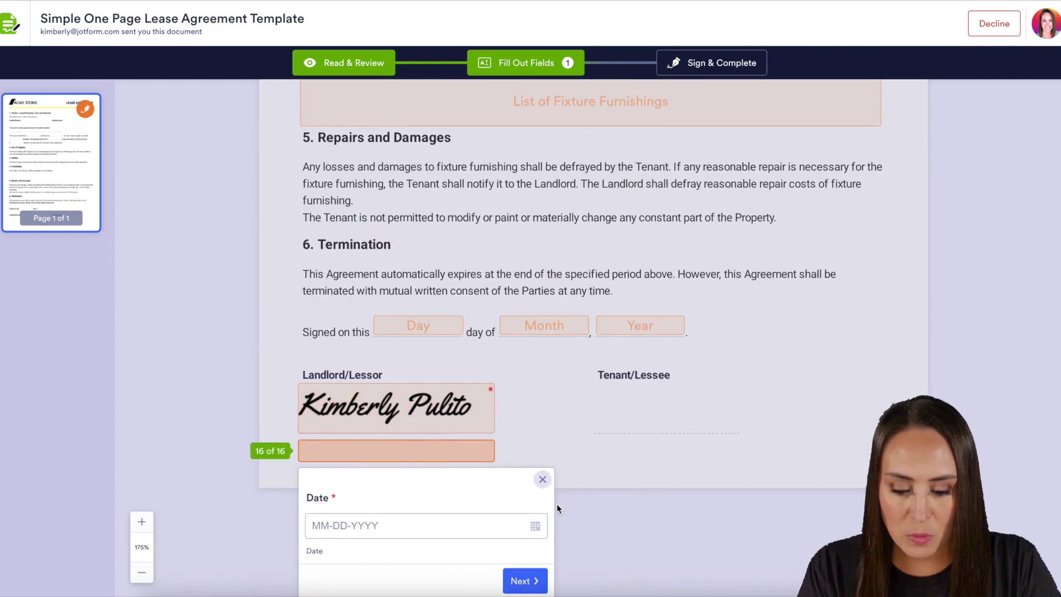
pyautogui.click(536, 526)
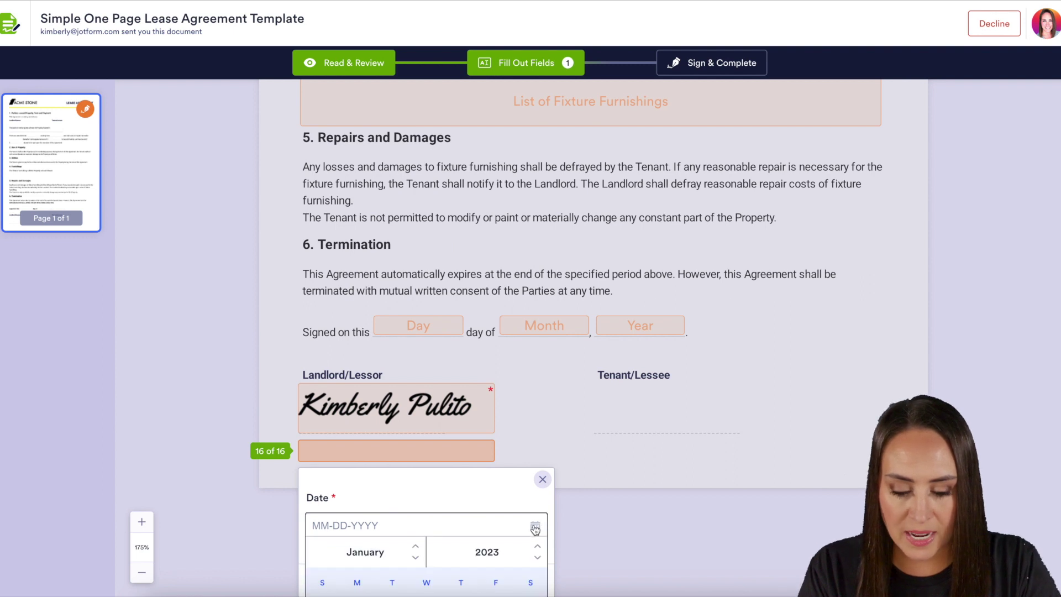
pyautogui.click(392, 560)
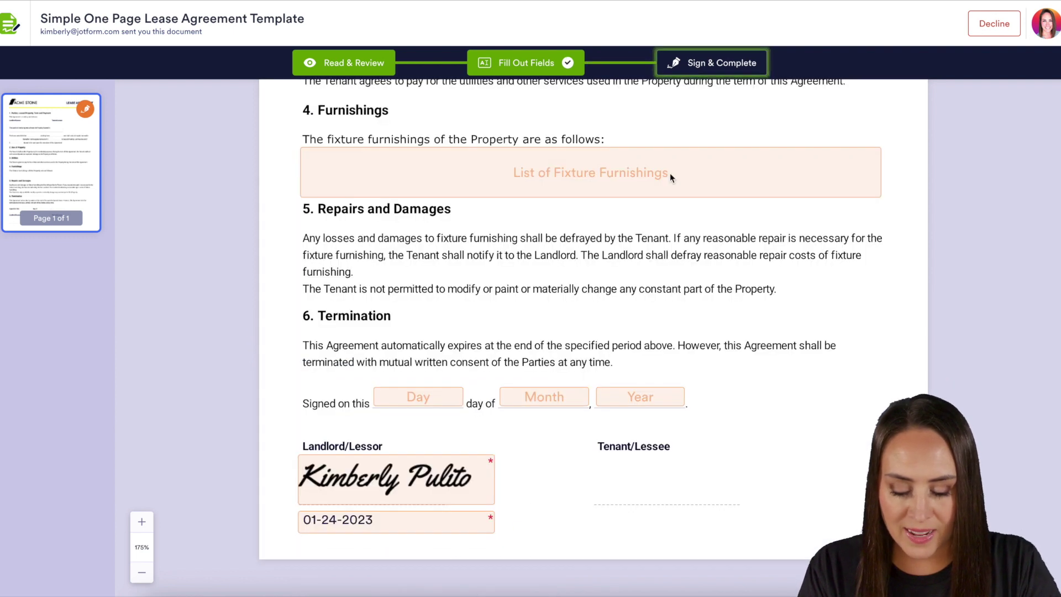
pyautogui.click(728, 62)
pyautogui.click(669, 407)
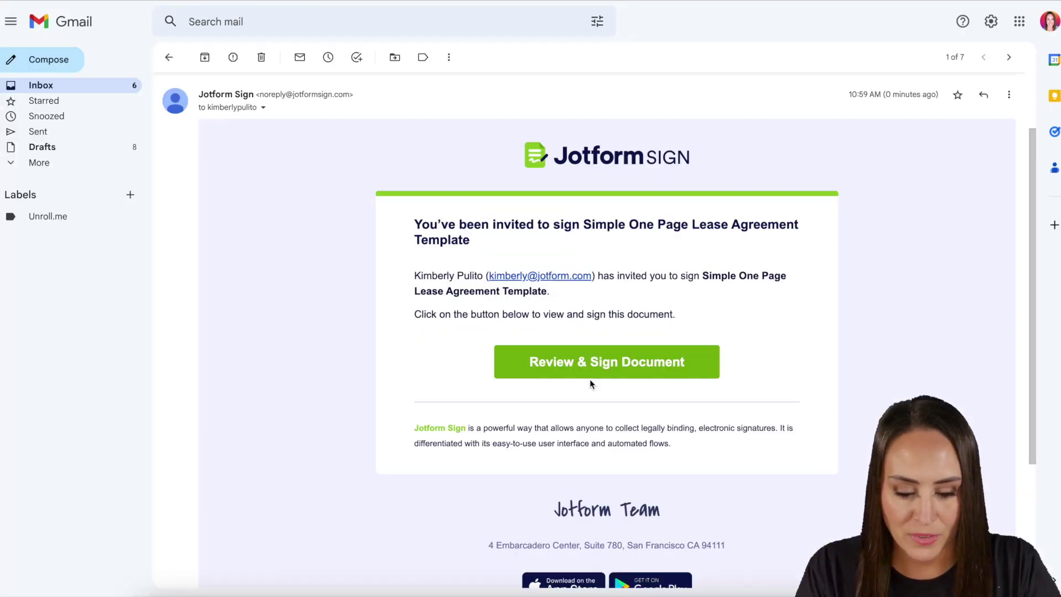
# Apply the typed Tenant/Lessee signature, date it 01-24-2023, and accept and send
pyautogui.click(586, 370)
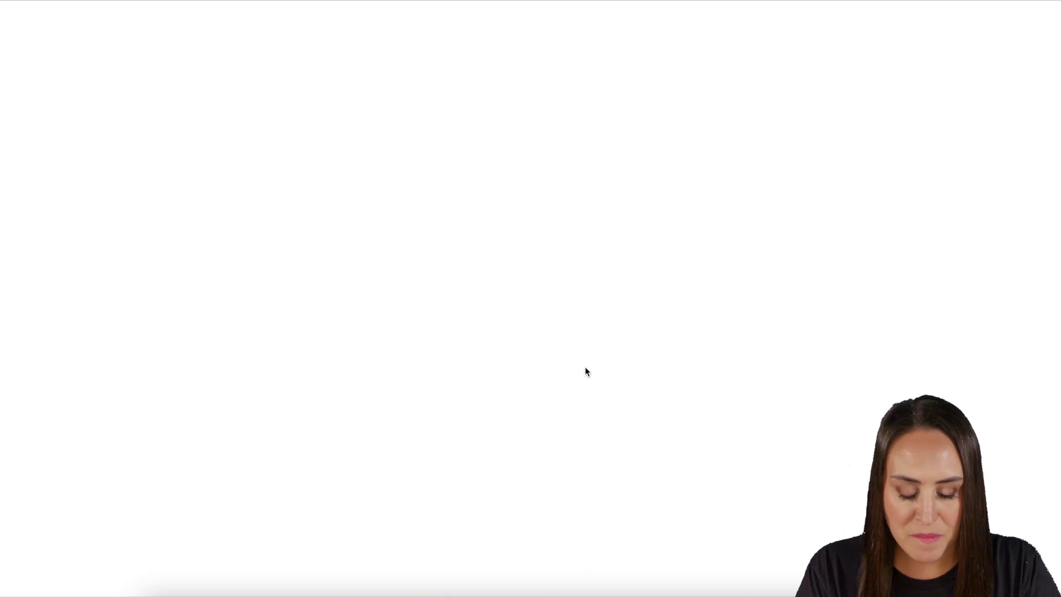
pyautogui.scroll(-2, 640, 444)
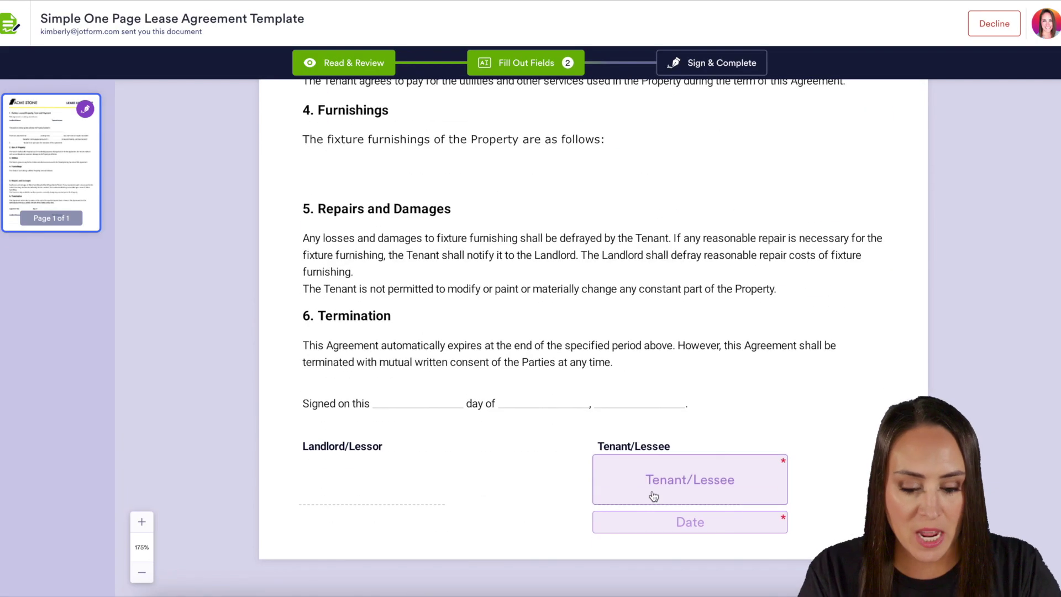
pyautogui.click(680, 494)
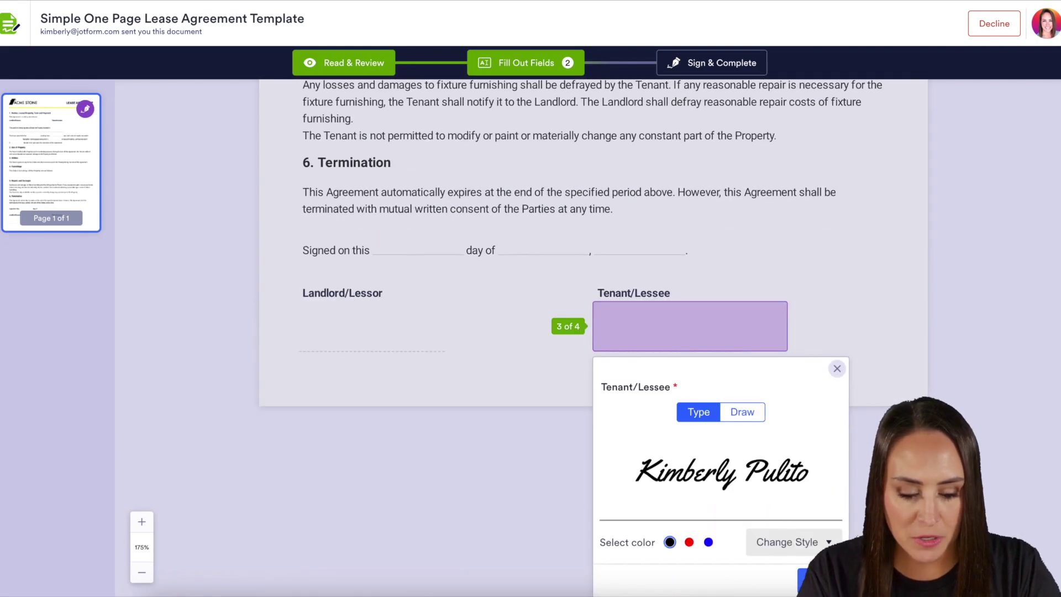
pyautogui.click(803, 578)
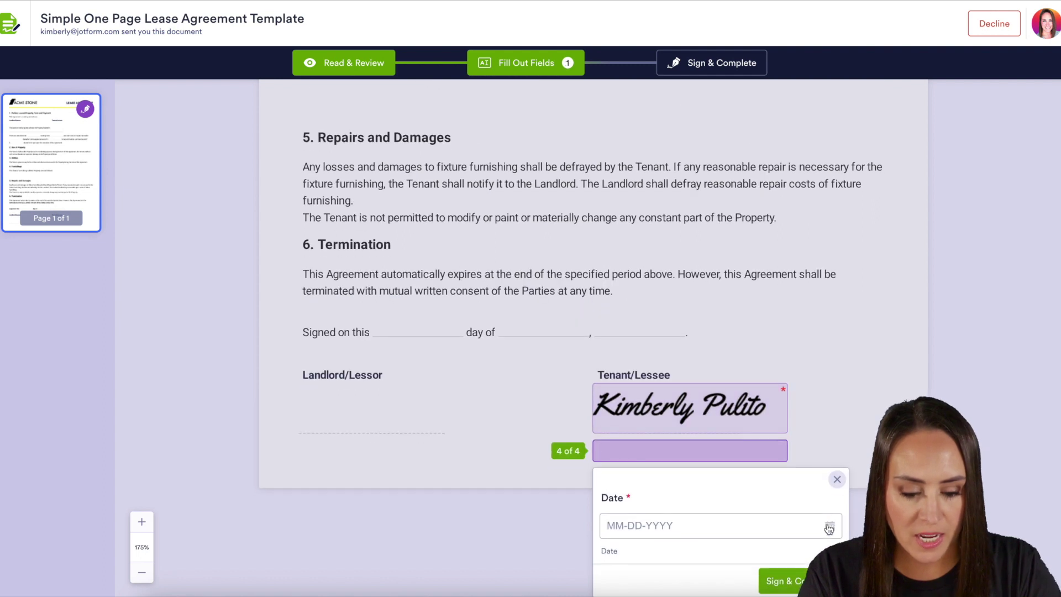
pyautogui.click(828, 529)
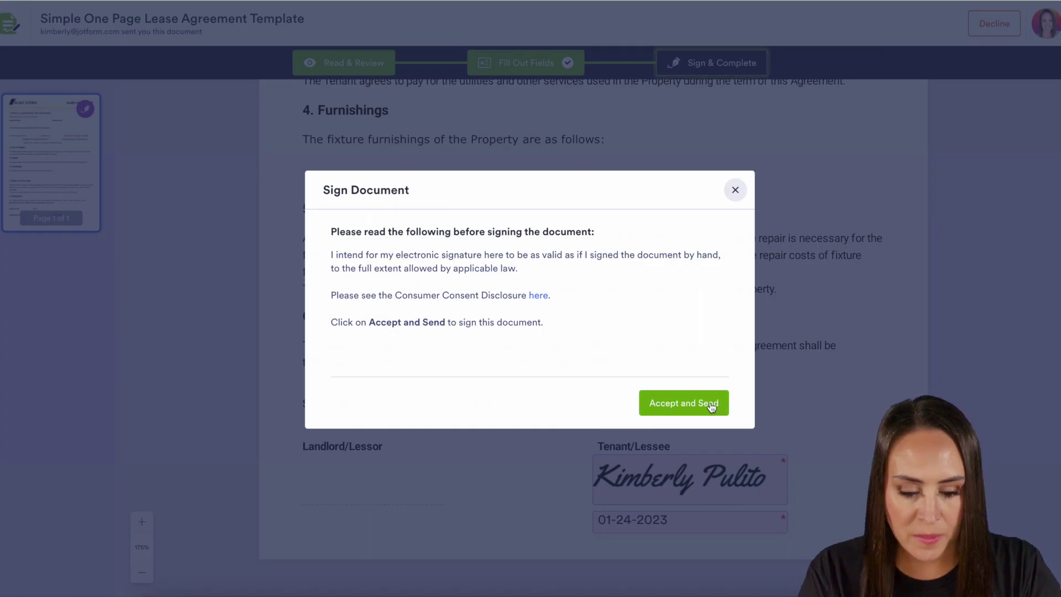
pyautogui.click(713, 407)
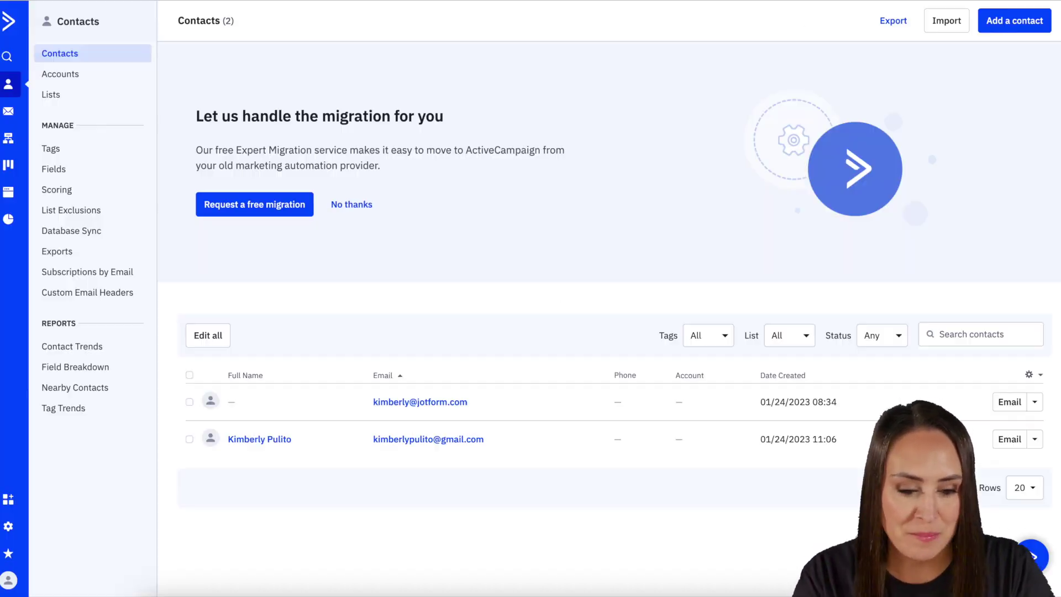
# Open the tenant's contact record and check the New Customer automation status
pyautogui.click(260, 440)
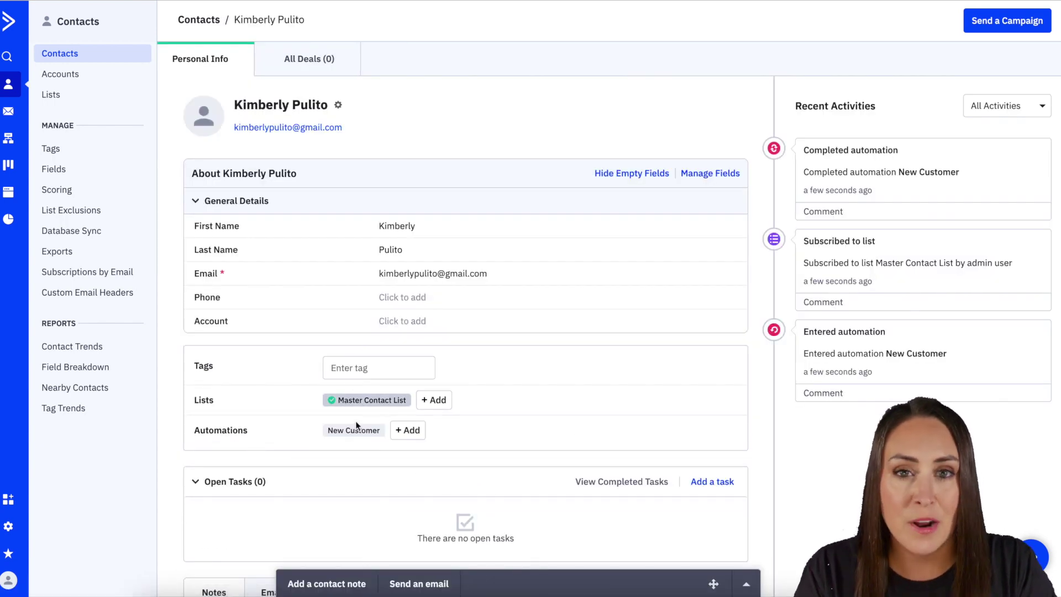
pyautogui.moveTo(355, 433)
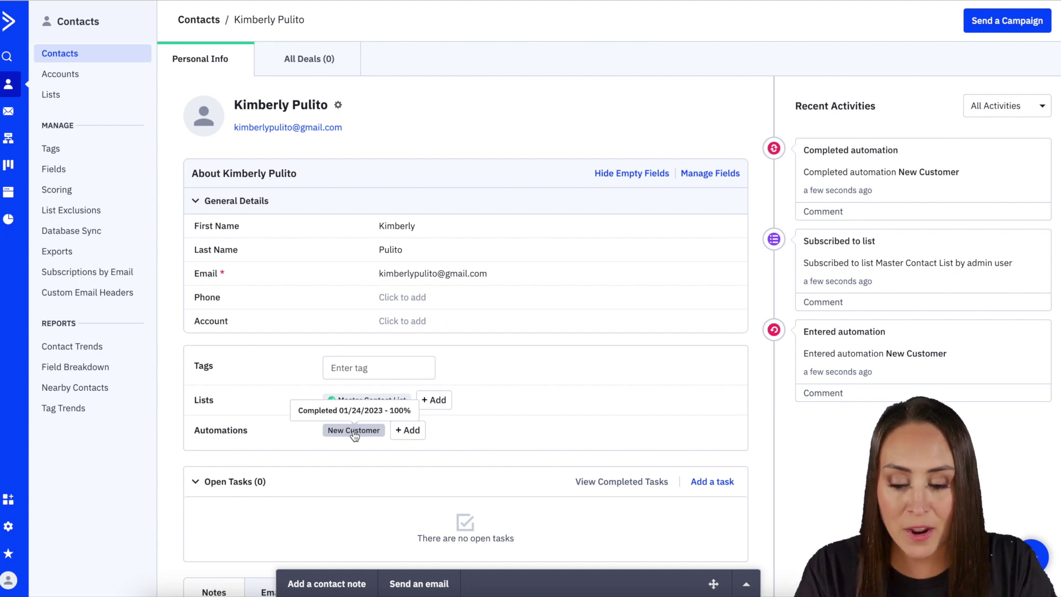